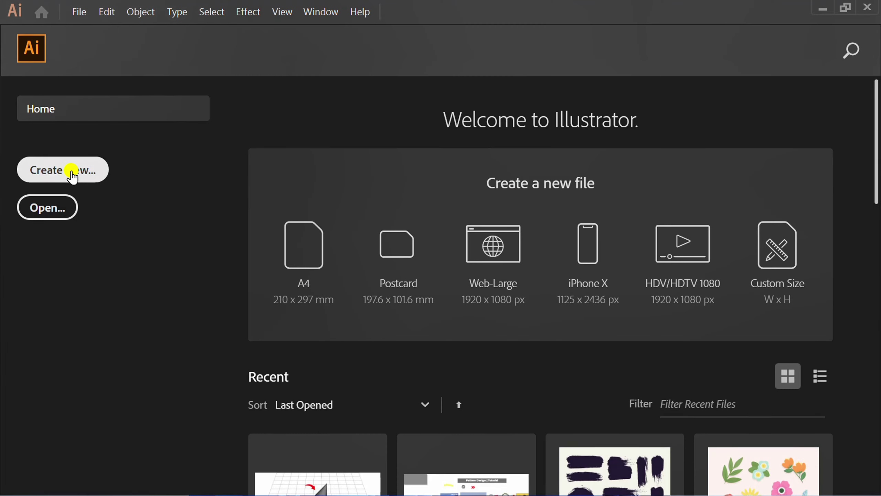
Step: Create a new 1280 × 720 pt document and fit its blank artboard in the window
click(72, 175)
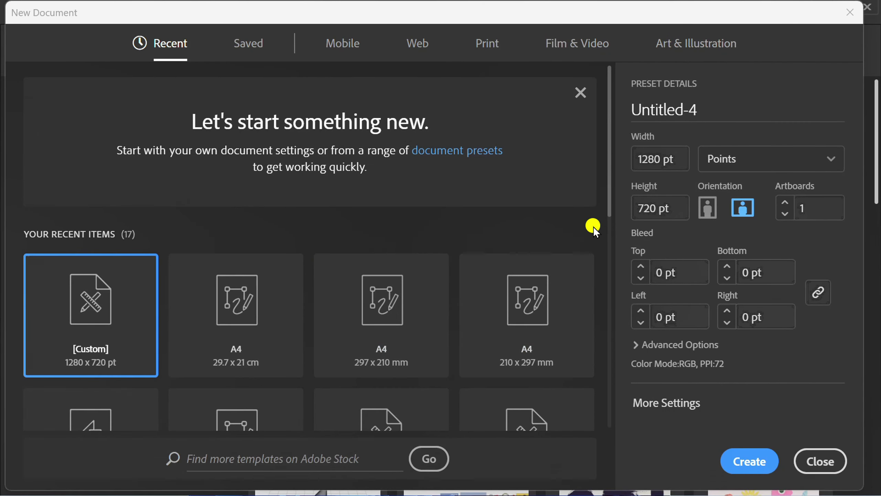
click(675, 160)
click(677, 208)
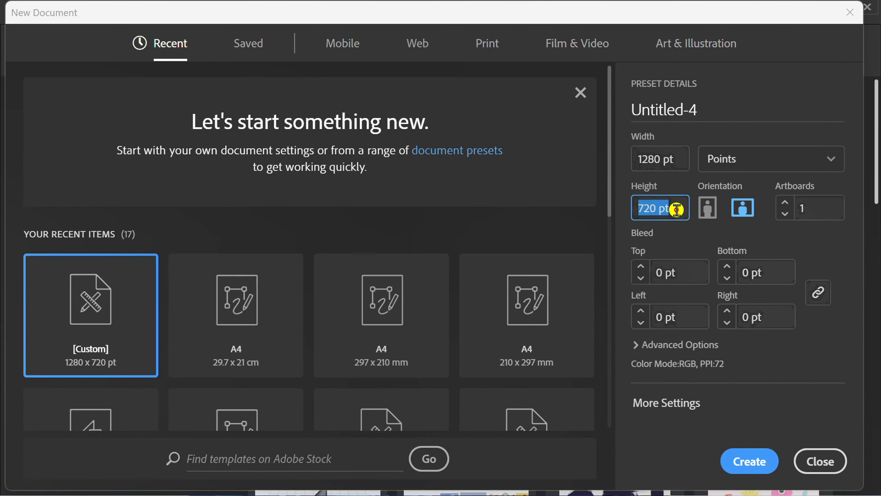
click(742, 460)
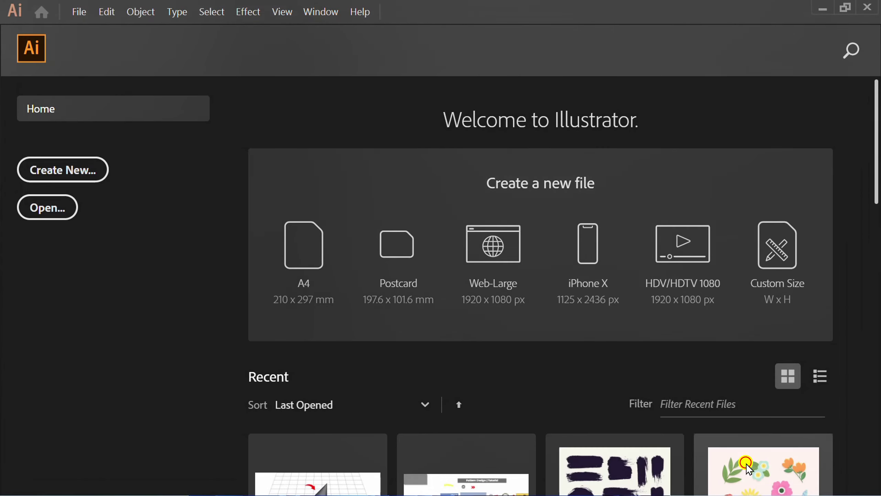
key(ctrl+minus)
key(ctrl+minus)
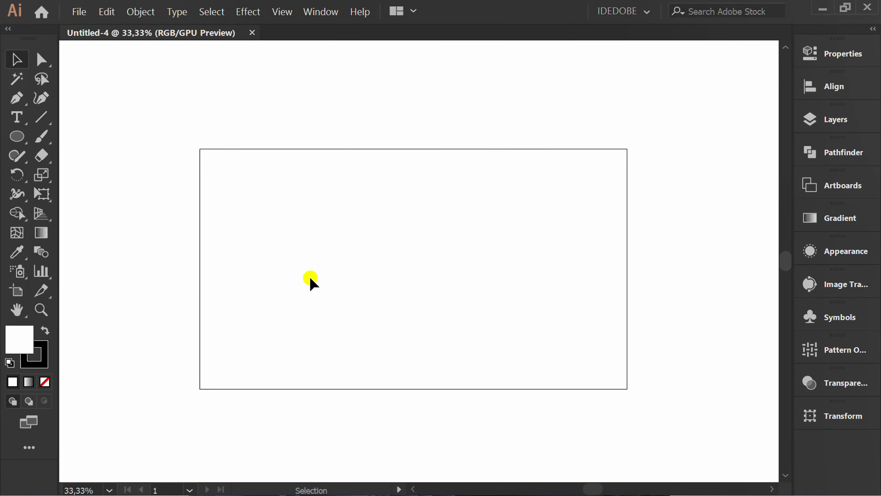
Step: Draw a rectangle covering the artboard with black fill and no stroke
key(m)
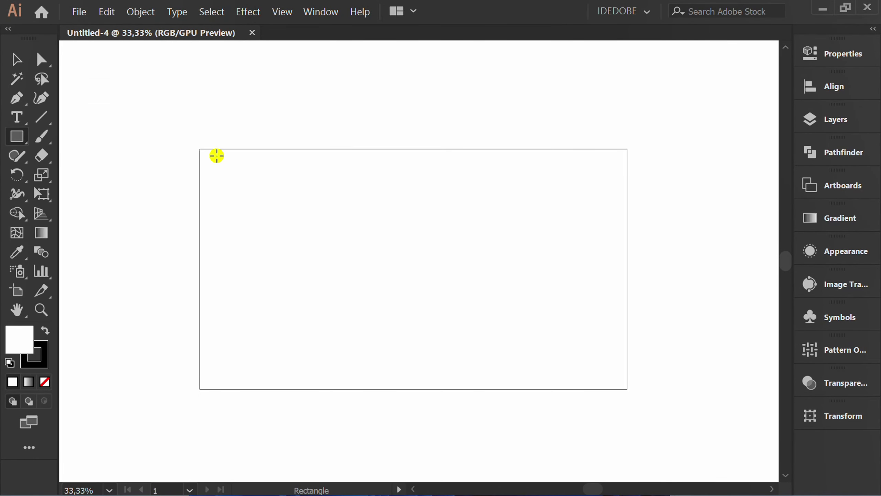
mouse_move(200, 150)
mouse_down()
mouse_move(290, 222)
mouse_move(627, 388)
mouse_up()
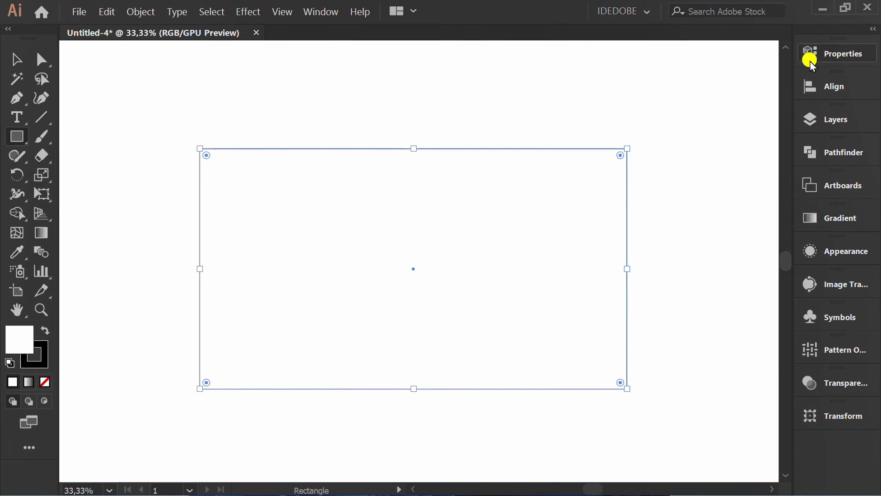
click(809, 61)
click(606, 216)
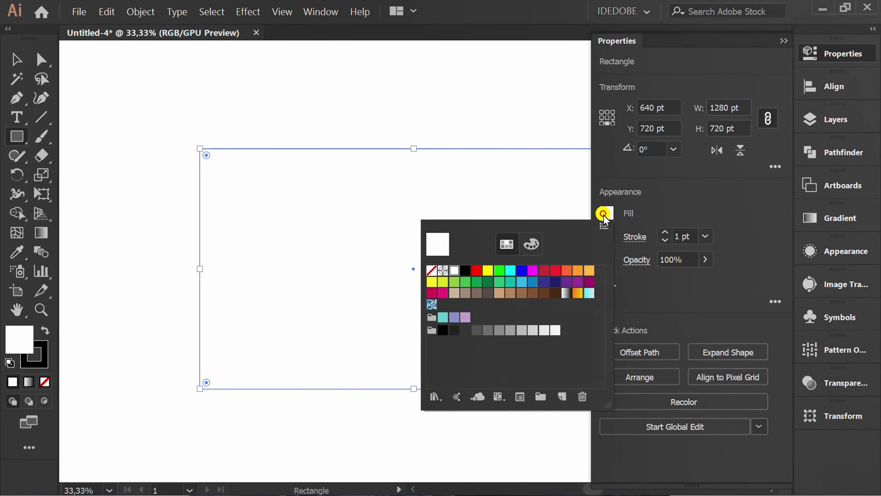
click(465, 271)
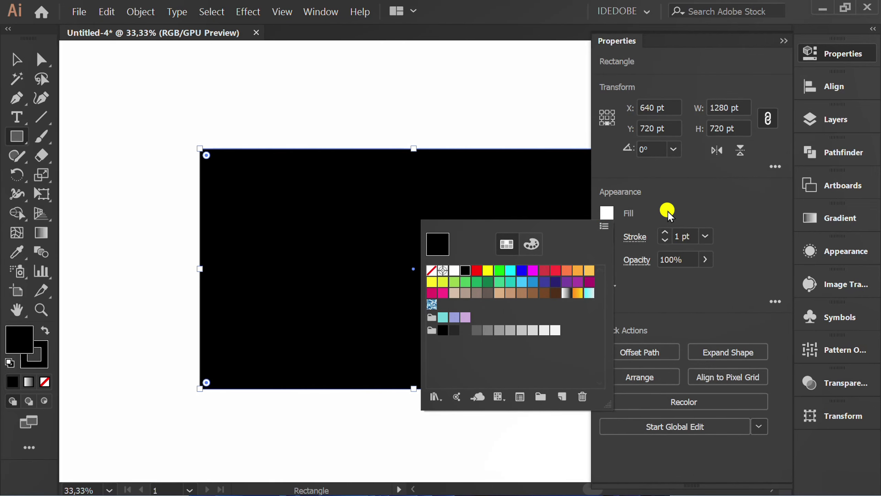
click(678, 192)
click(607, 237)
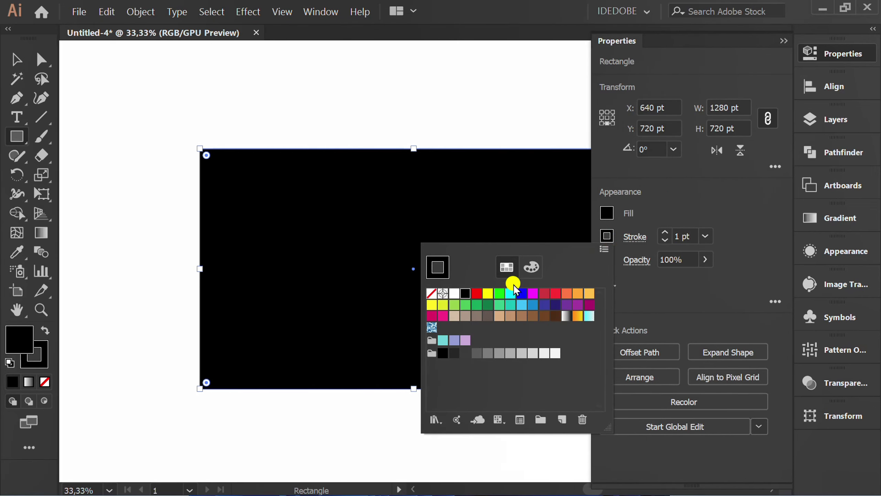
click(432, 294)
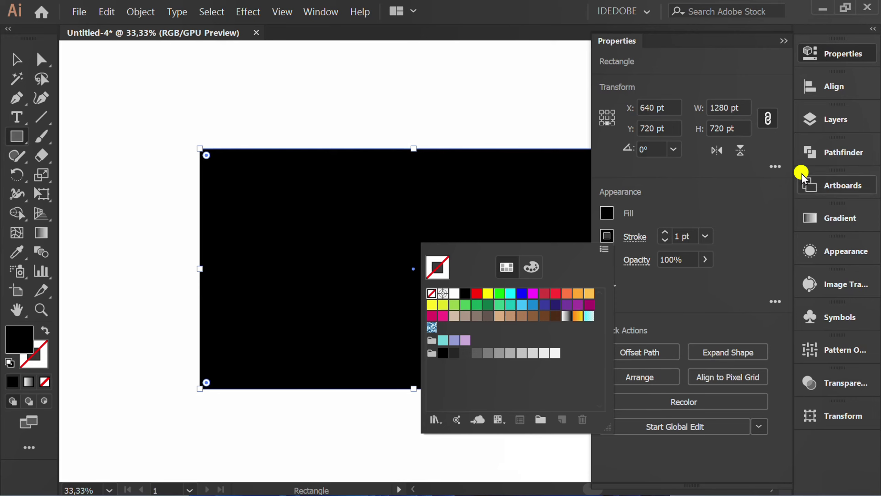
Step: Lock Layer 1 with the background and add a new Layer 2 above it
click(840, 121)
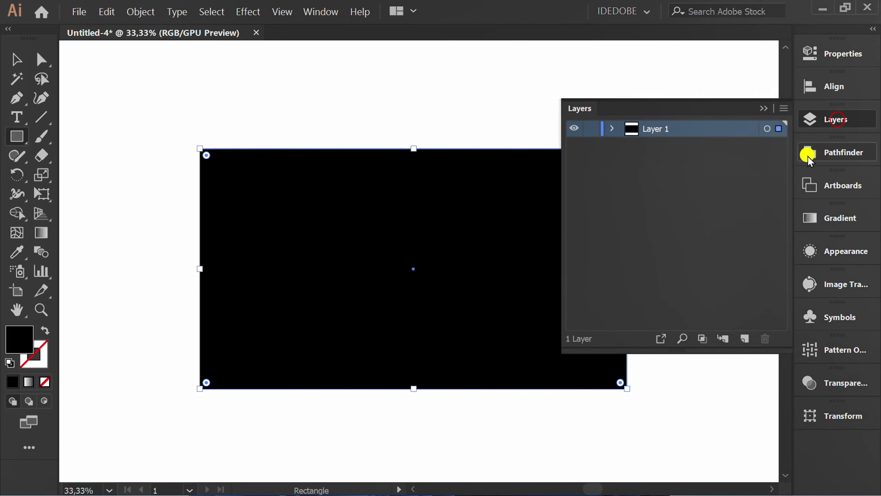
click(590, 128)
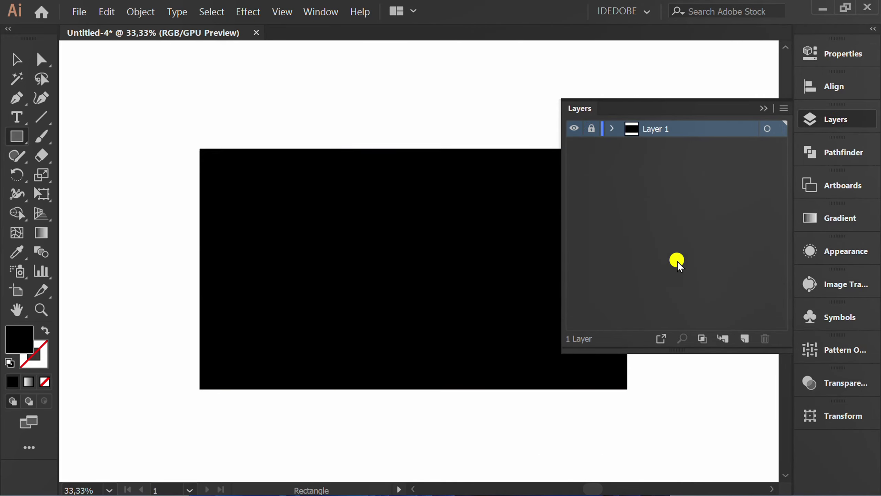
click(744, 339)
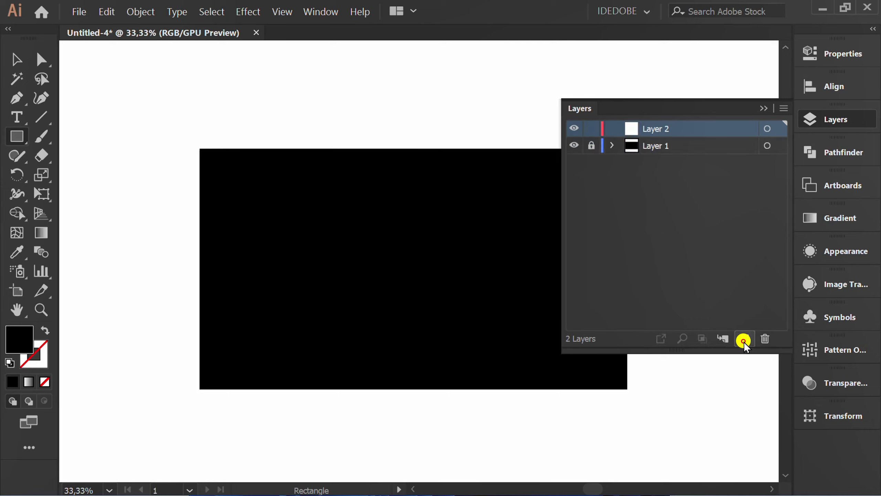
click(764, 108)
scroll(388, 299, up, 1)
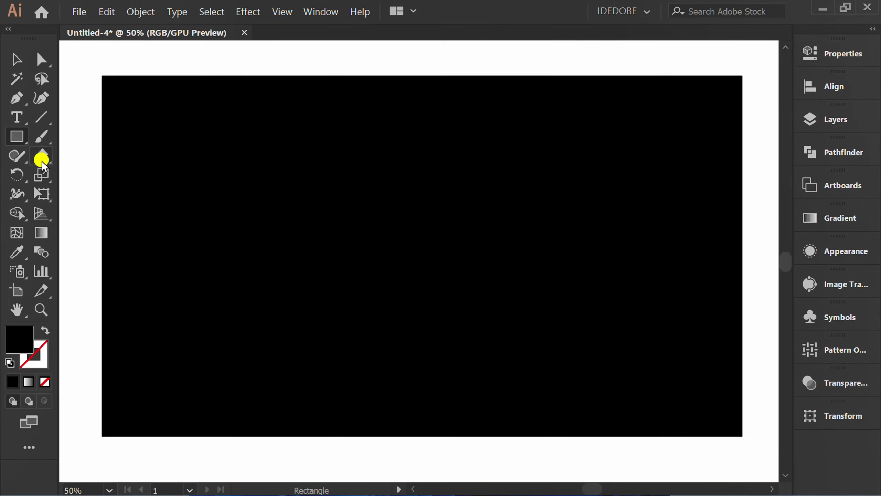
Step: Create a 50 × 50 pt circle with the Ellipse tool
drag(16, 136, 78, 175)
click(78, 175)
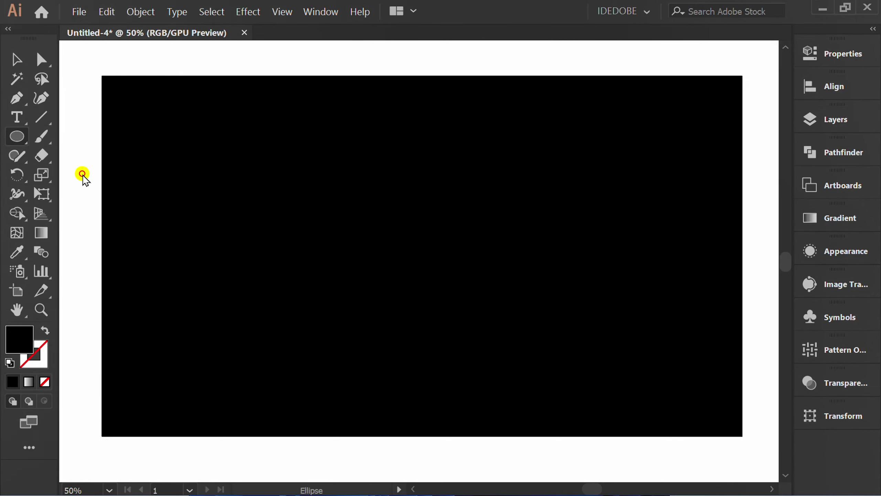
click(416, 249)
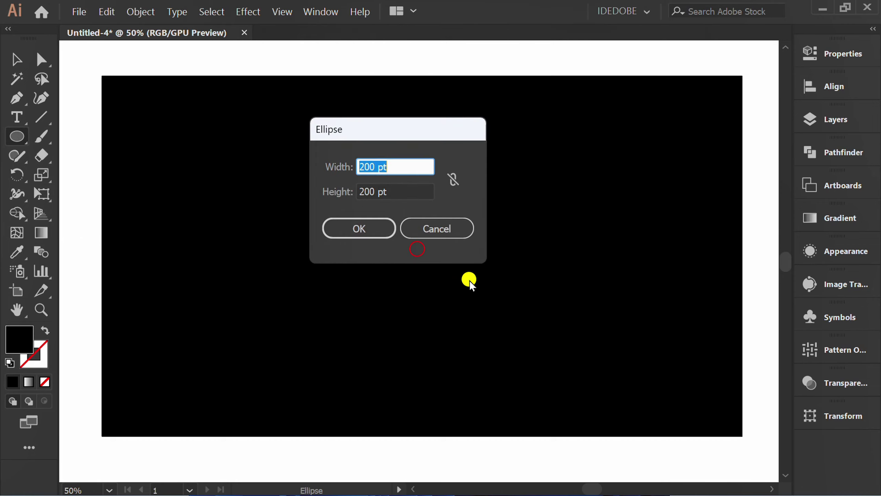
text(50)
key(Tab)
text(50)
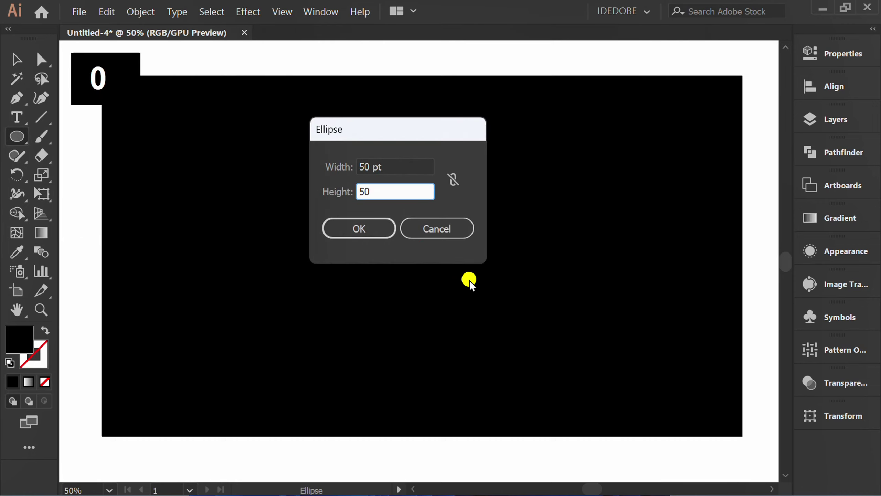
click(364, 227)
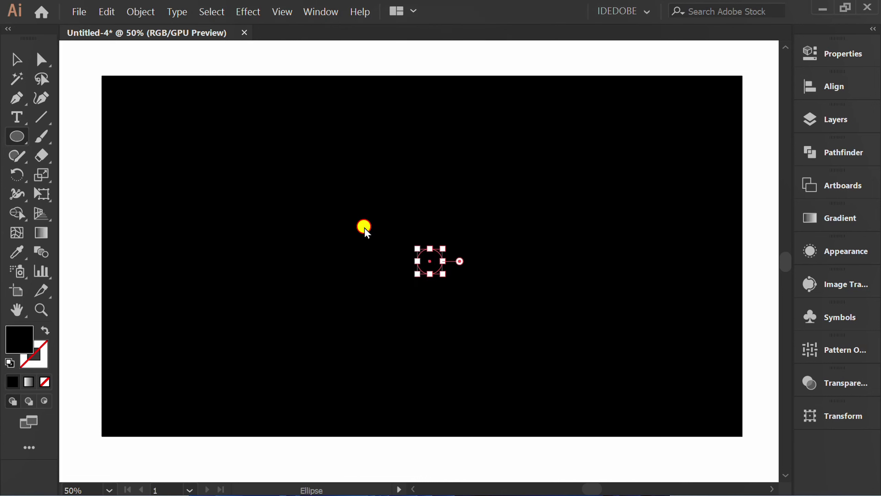
Step: Give the circle no fill and a green outline
click(832, 53)
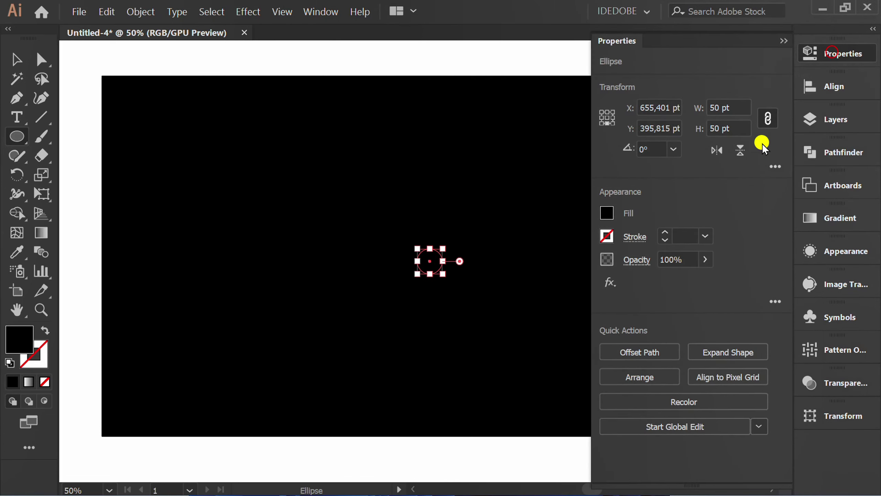
click(607, 212)
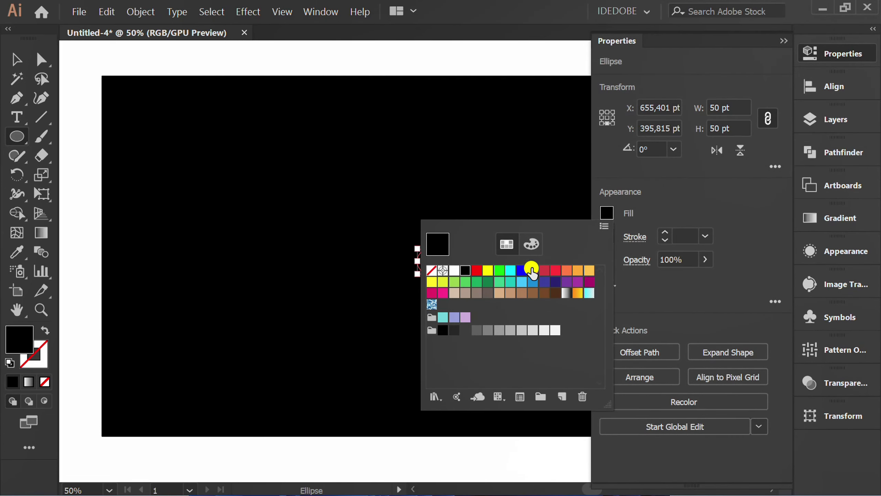
click(431, 270)
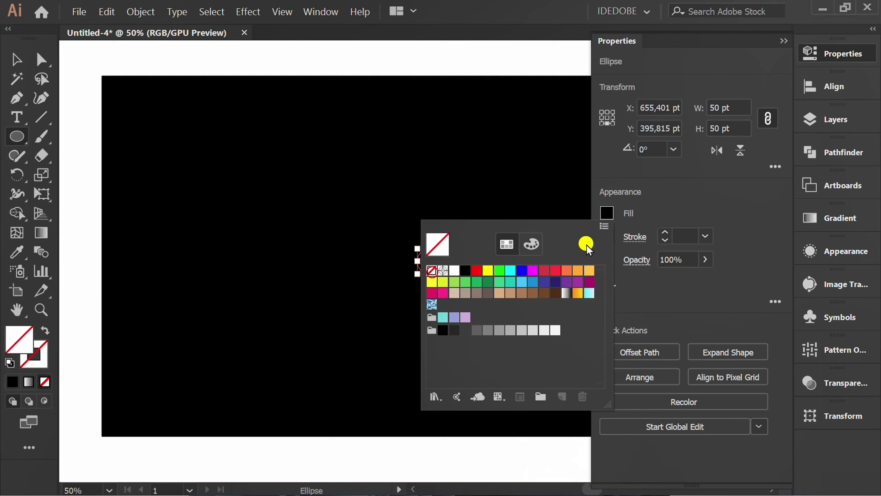
click(688, 189)
click(606, 236)
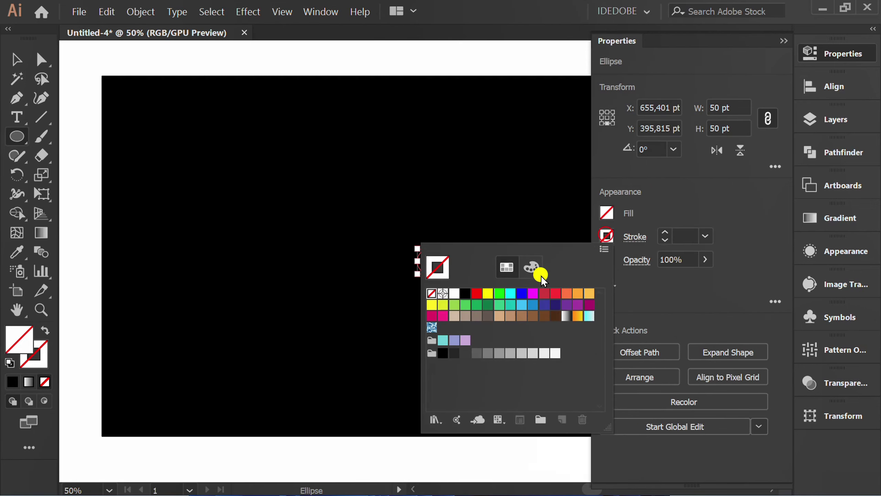
click(499, 295)
click(680, 201)
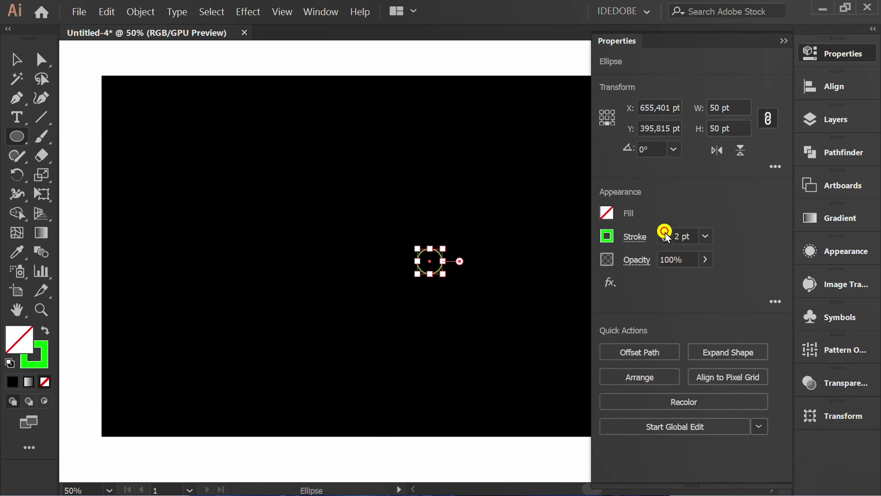
click(784, 40)
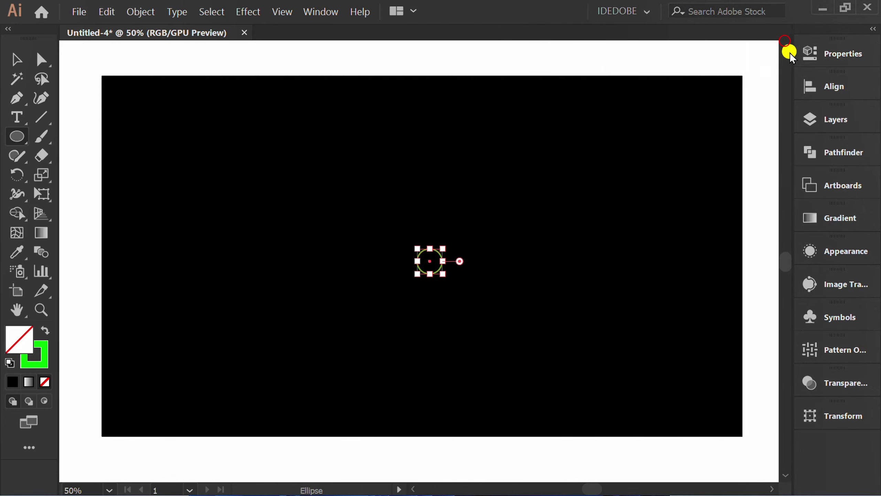
Step: Centre the circle horizontally and vertically on the artboard, then deselect it
click(831, 85)
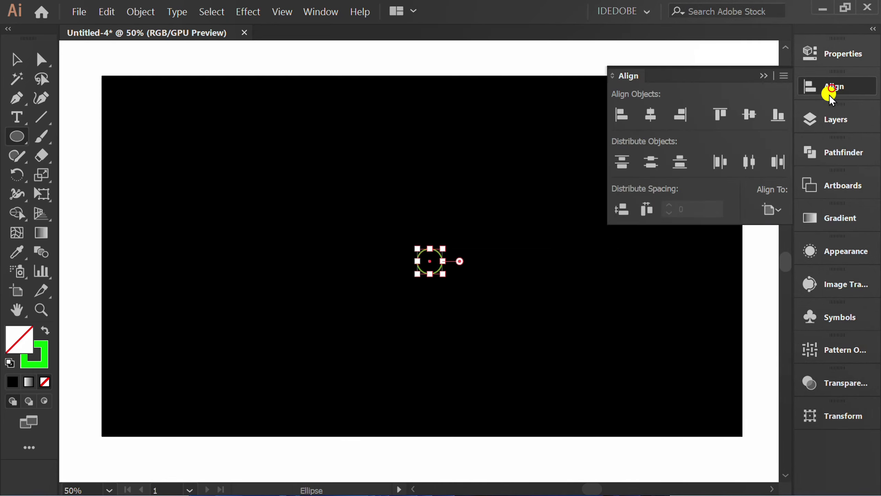
click(653, 115)
click(749, 115)
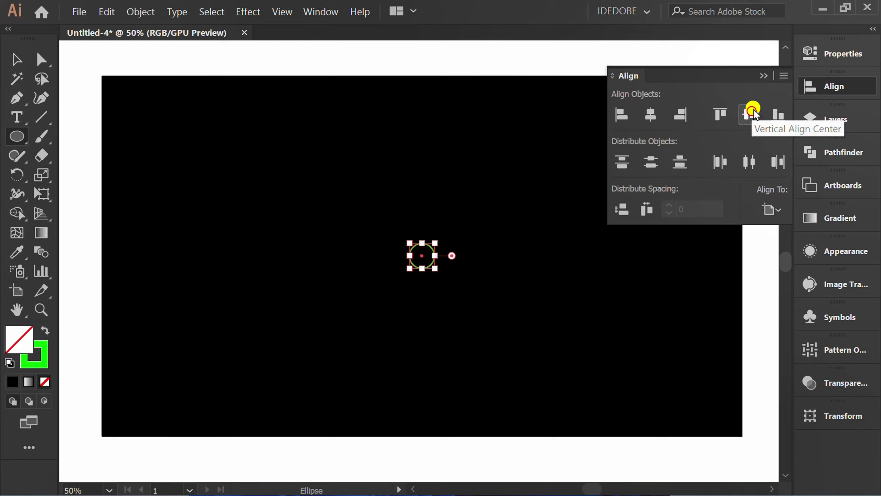
click(763, 75)
key(v)
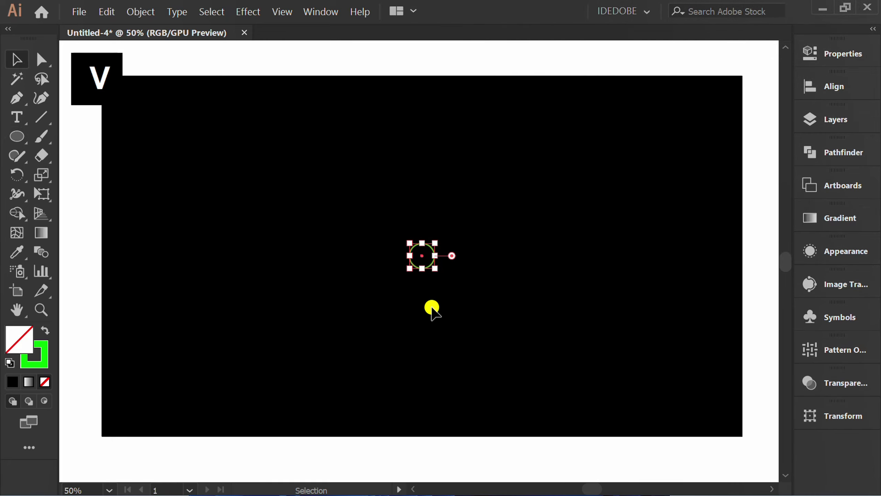
click(432, 307)
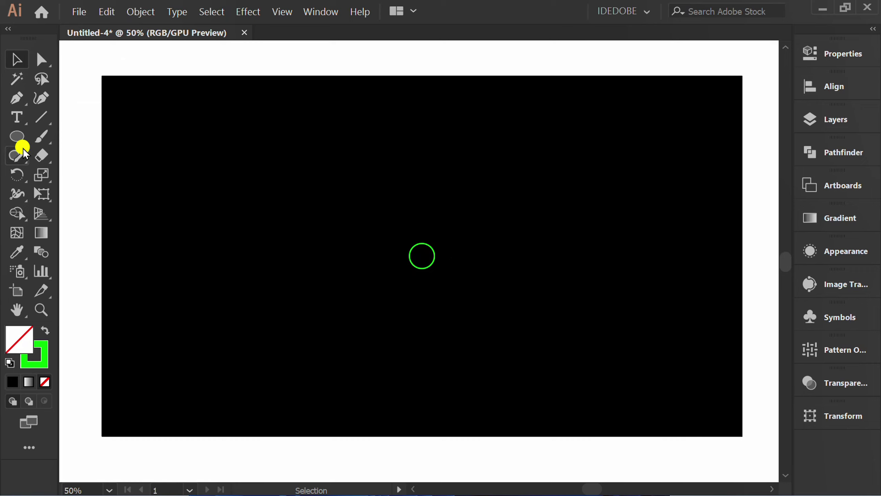
Step: Draw a 300 × 300 pt circle and centre it on the small green ring
drag(23, 150, 94, 171)
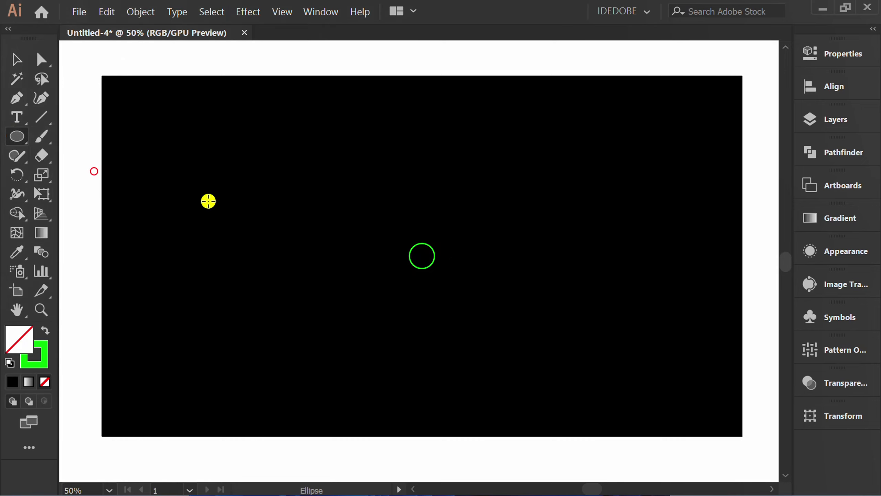
click(354, 195)
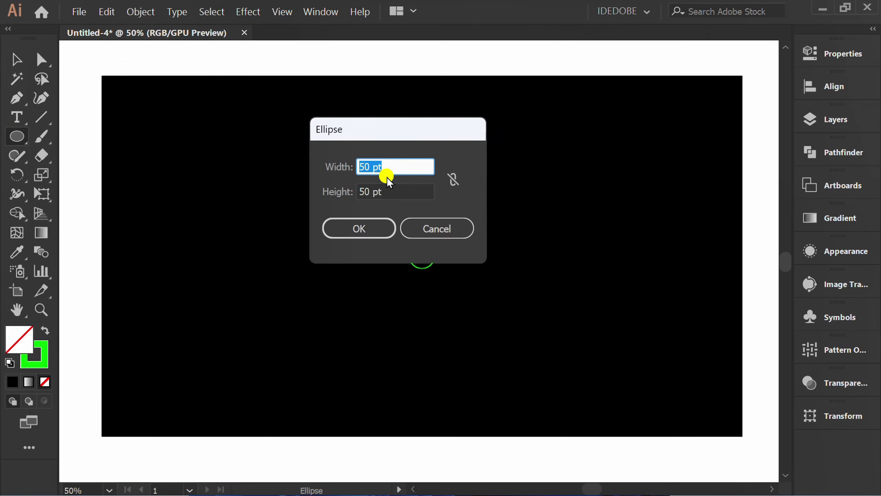
text(300)
key(Tab)
text(300)
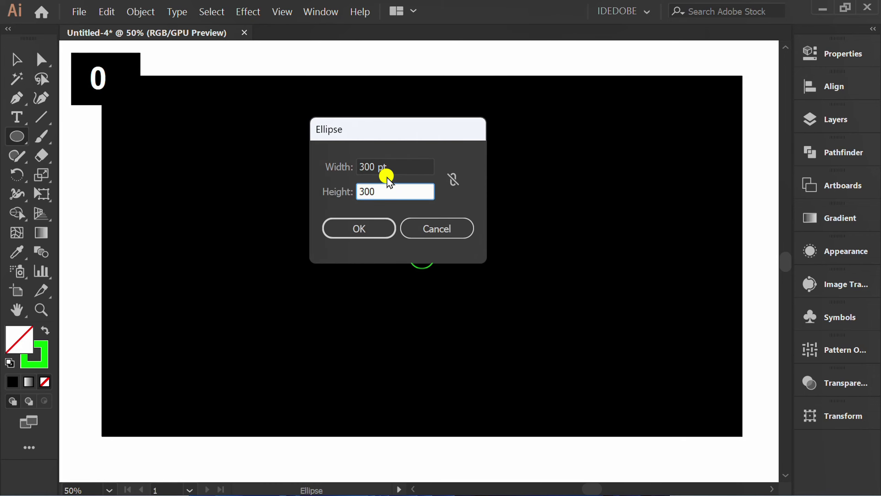
click(371, 231)
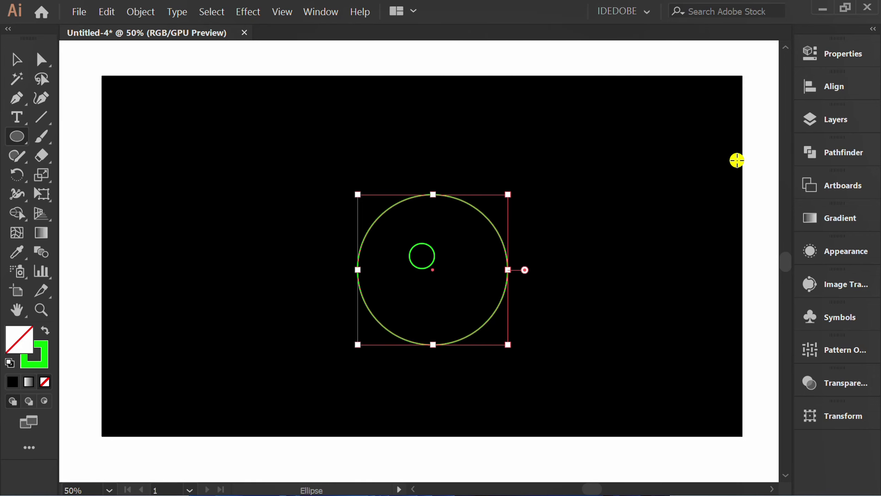
click(830, 86)
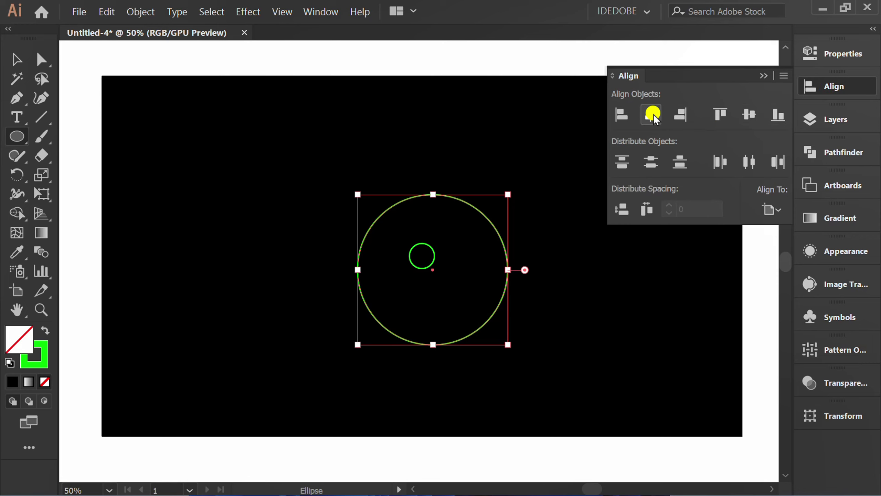
click(652, 116)
click(748, 114)
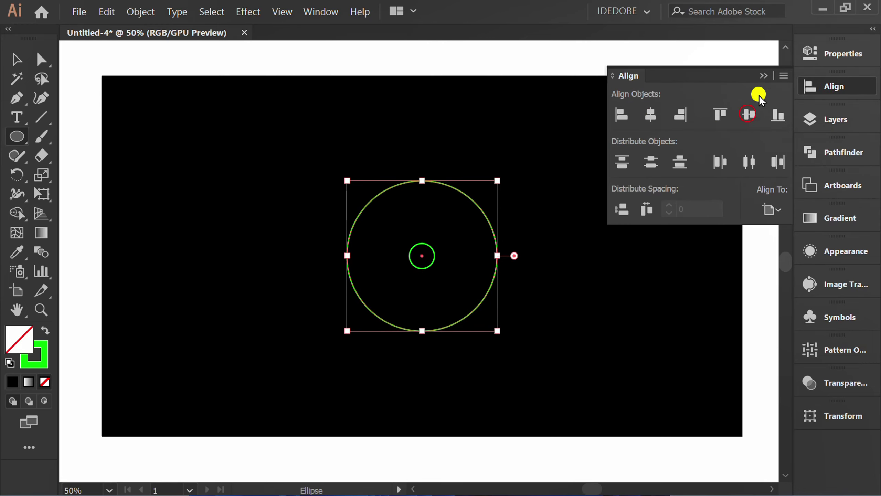
click(763, 77)
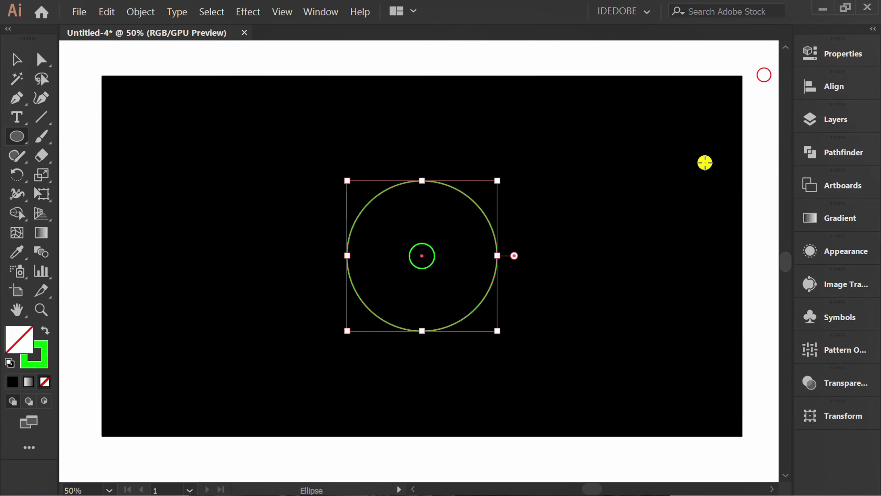
Step: Set the large circle's opacity to 0% and deselect it
click(841, 53)
click(711, 260)
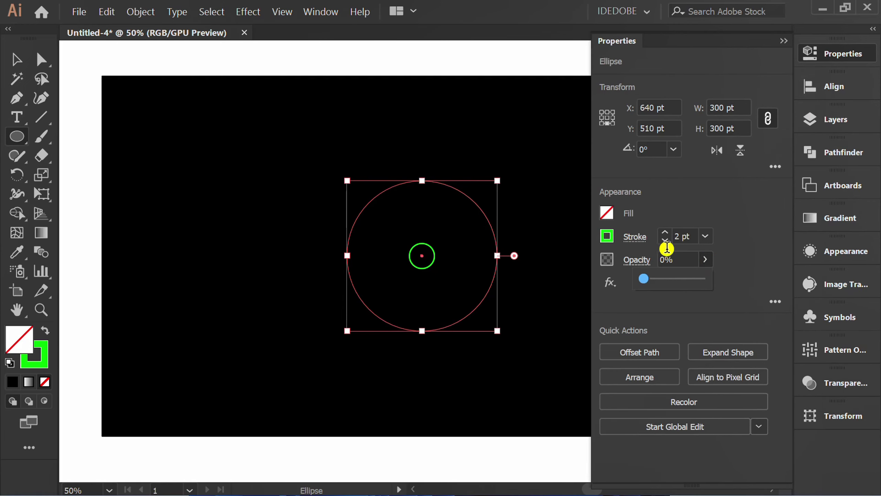
click(783, 41)
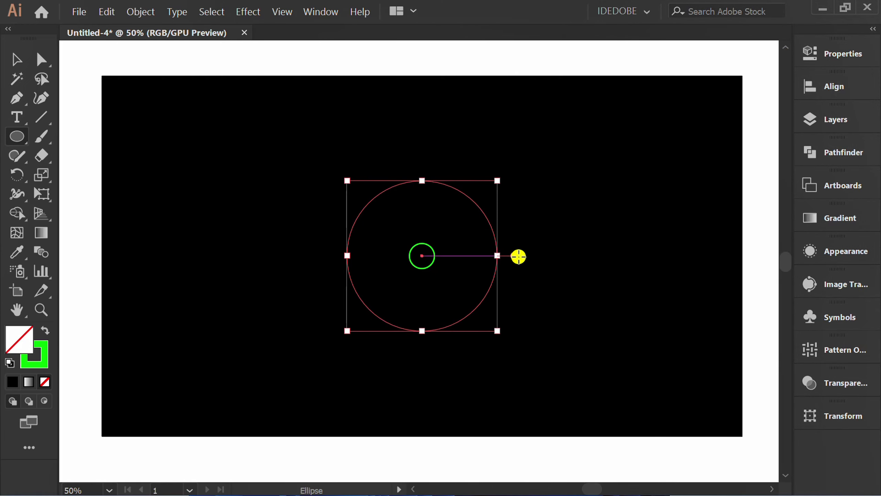
key(v)
click(547, 287)
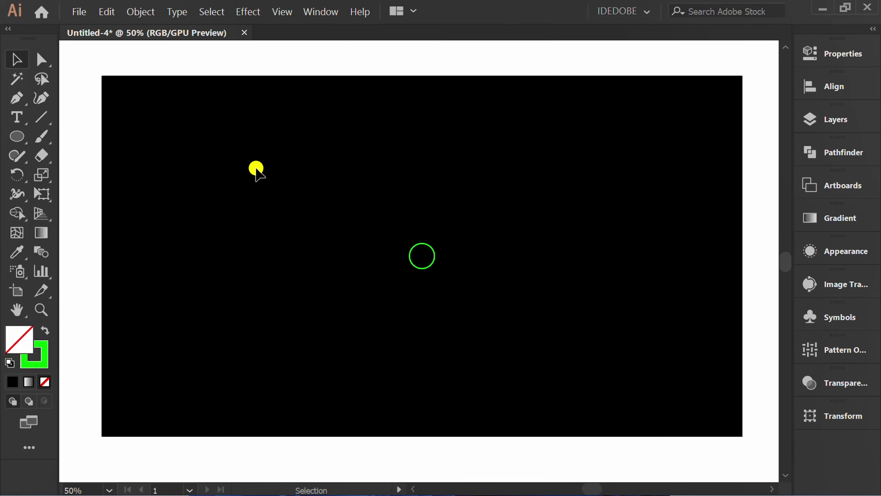
Step: Set Blend Options to 5 specified steps and blend both circles into concentric rings
click(141, 11)
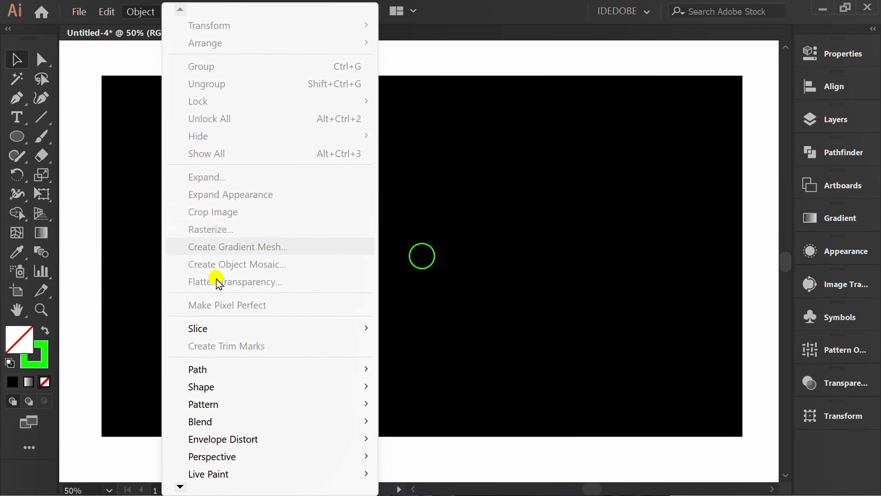
mouse_move(200, 421)
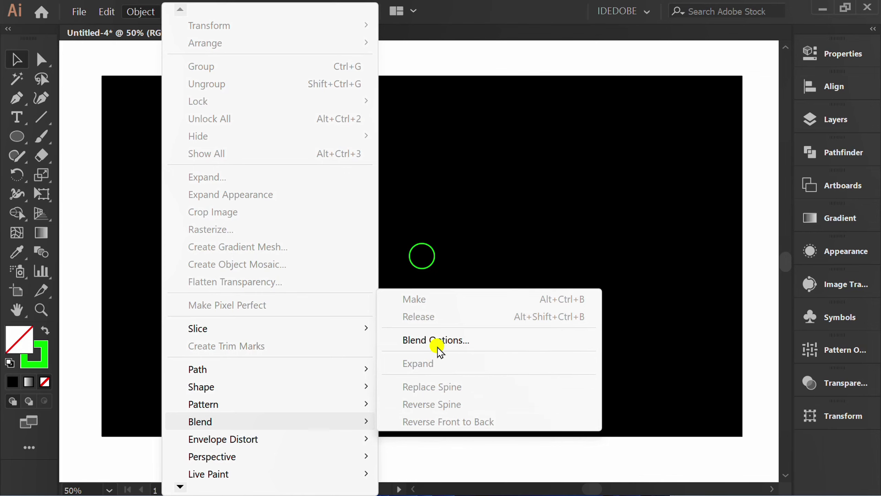
click(475, 340)
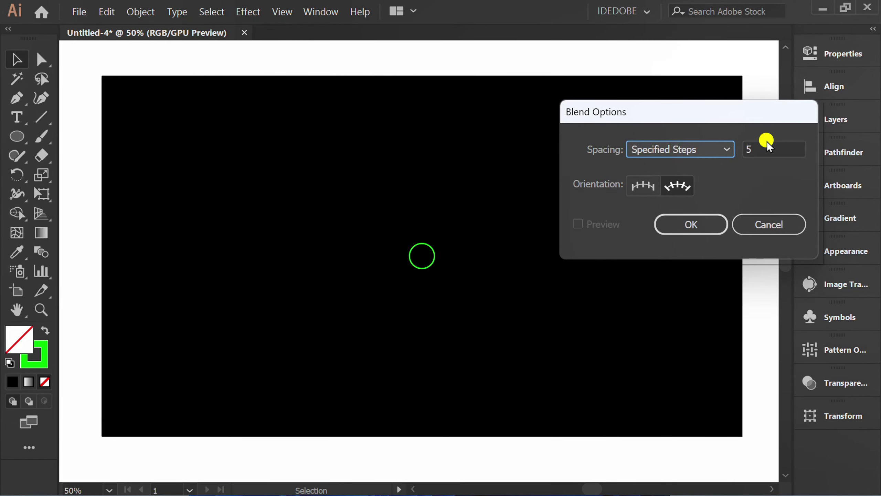
click(697, 224)
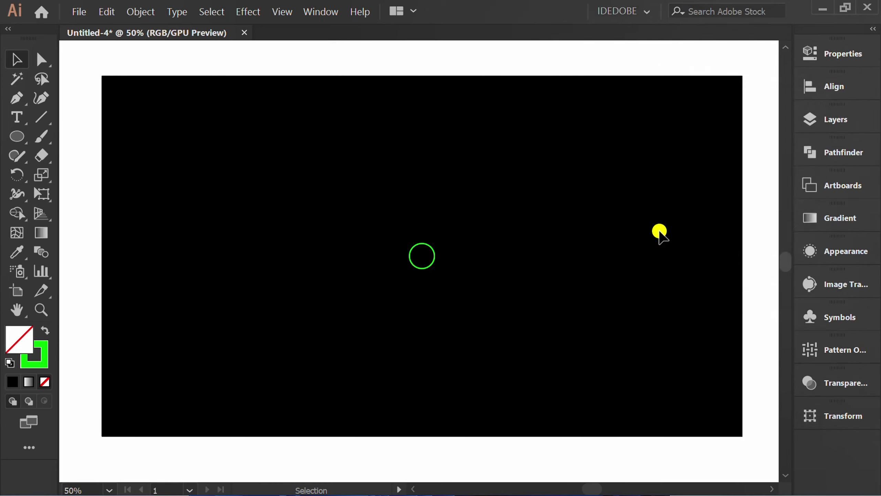
drag(570, 123, 254, 399)
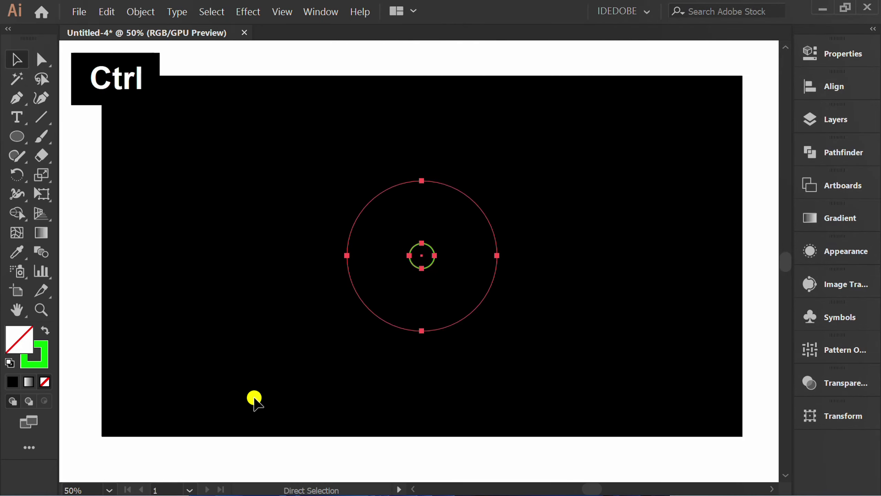
key(ctrl+alt+b)
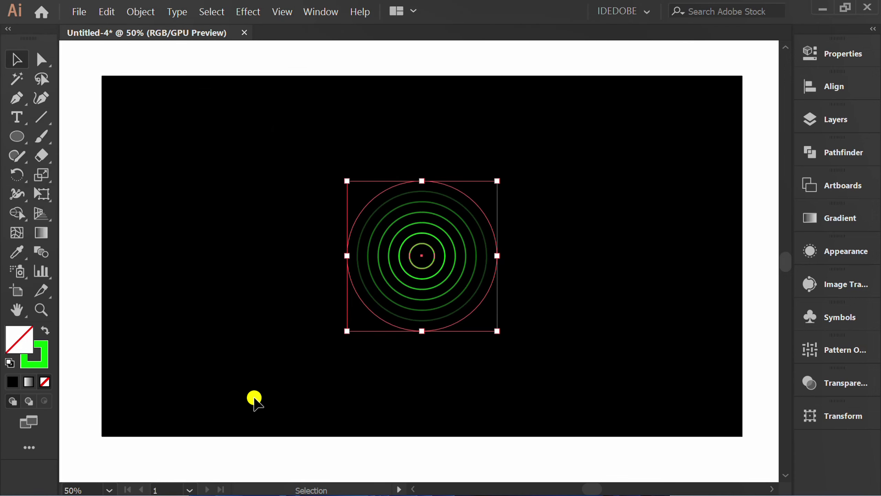
click(254, 399)
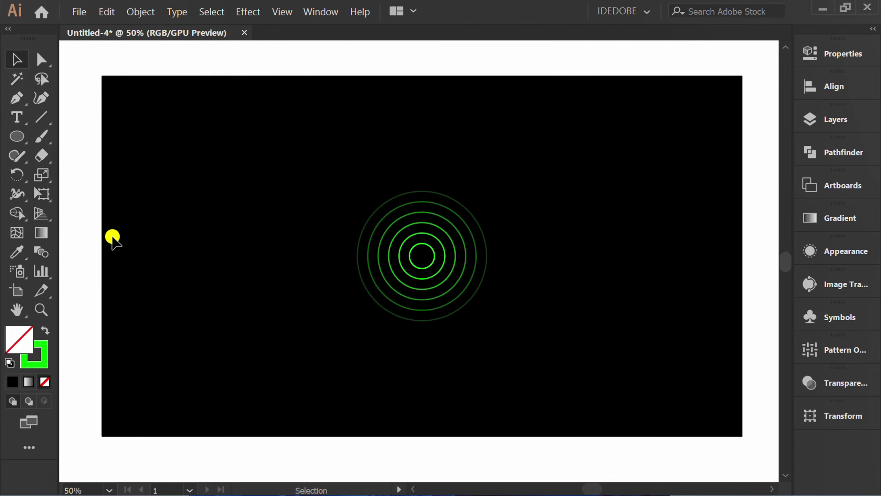
Step: Draw a vertical line left of the rings and set its height to 350 pt
click(38, 116)
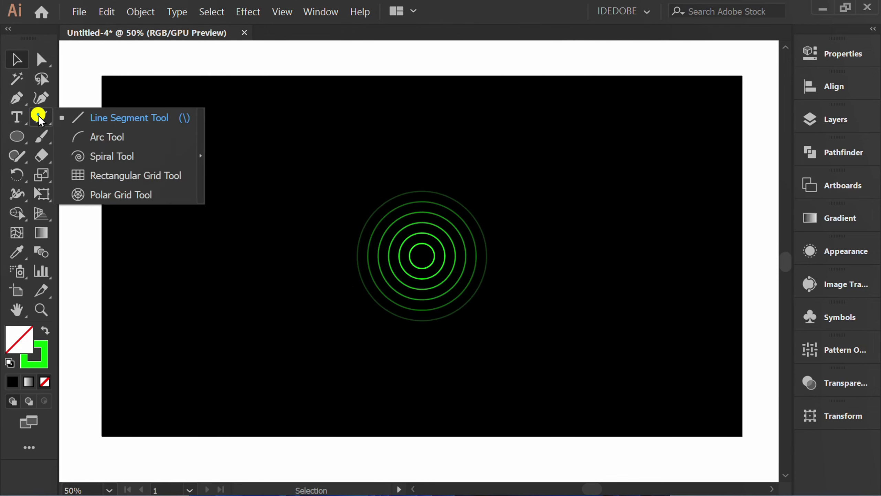
click(112, 118)
drag(293, 176, 292, 358)
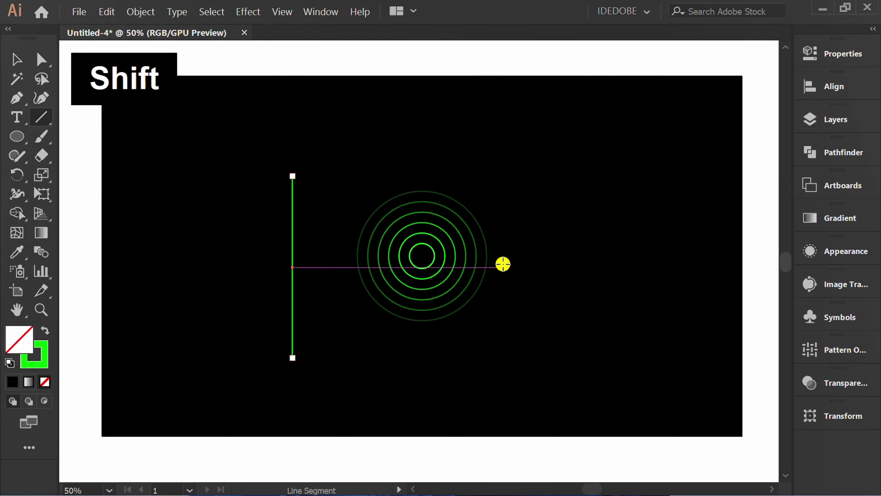
click(829, 53)
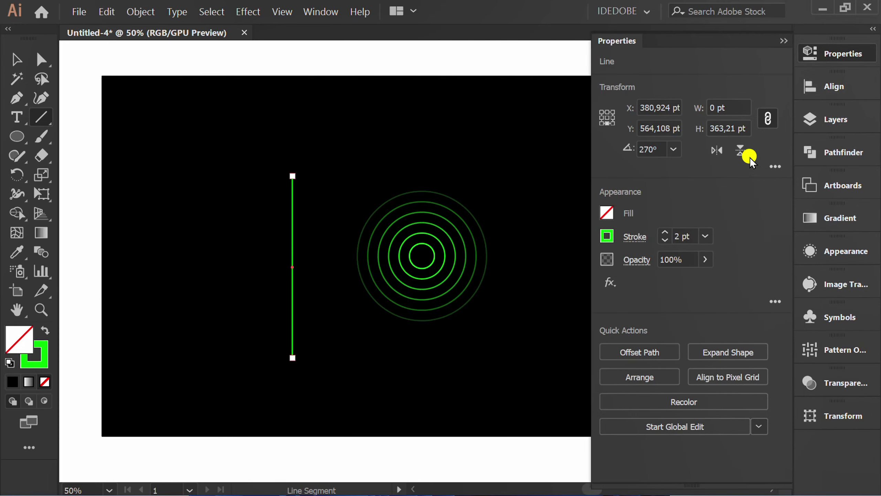
click(725, 128)
key(ctrl+a)
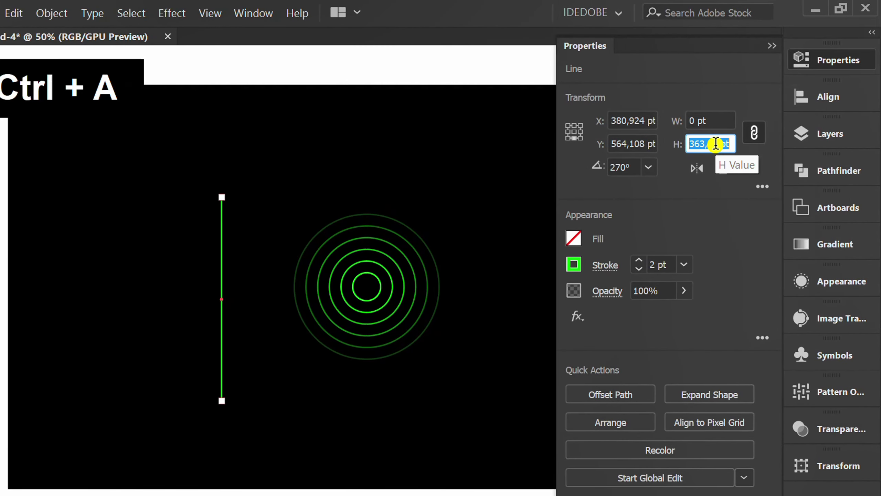
text(350)
key(Return)
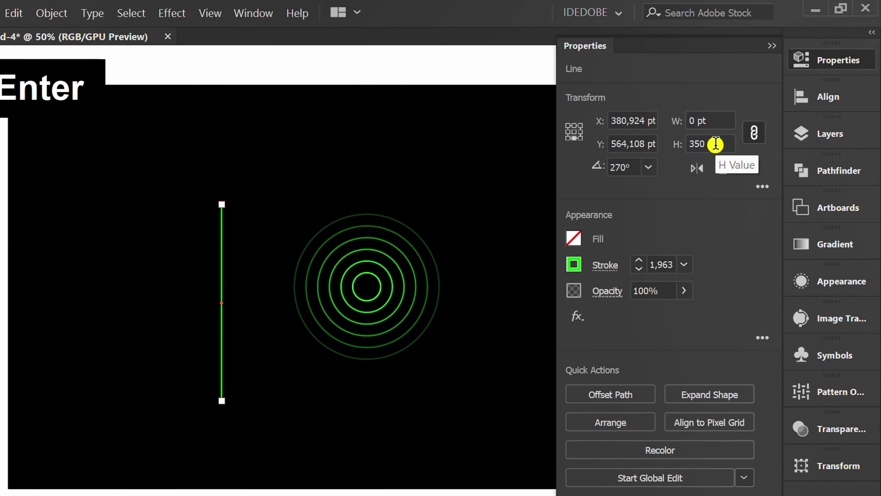
Step: Apply the lens-shaped Width Profile 1 to the line's stroke
click(608, 265)
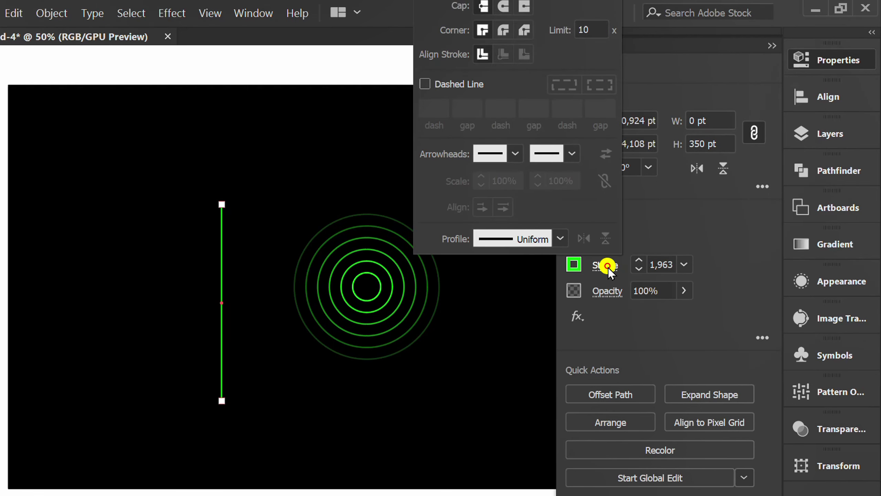
click(558, 236)
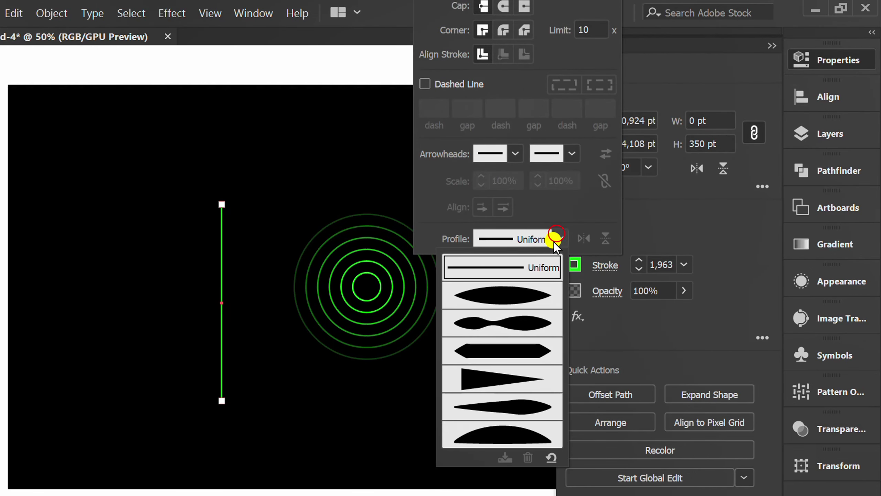
click(517, 293)
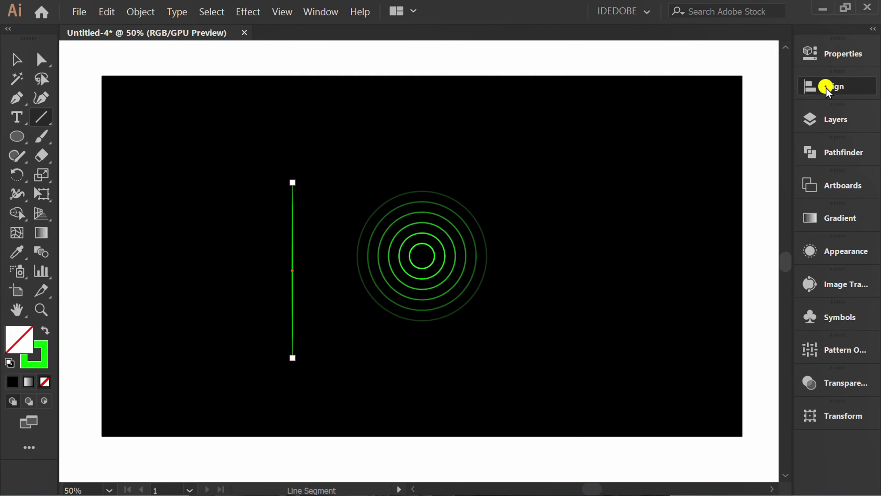
Step: Centre the vertical line horizontally and vertically on the rings
click(826, 87)
click(650, 114)
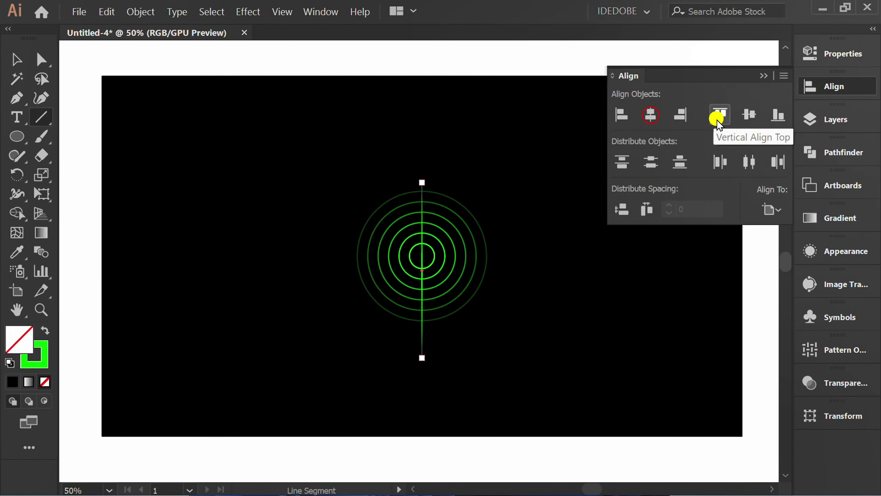
click(748, 115)
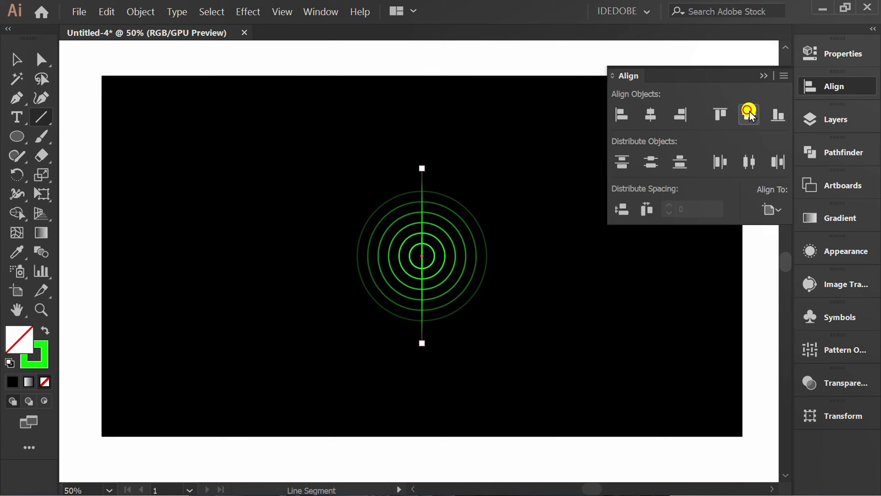
click(763, 76)
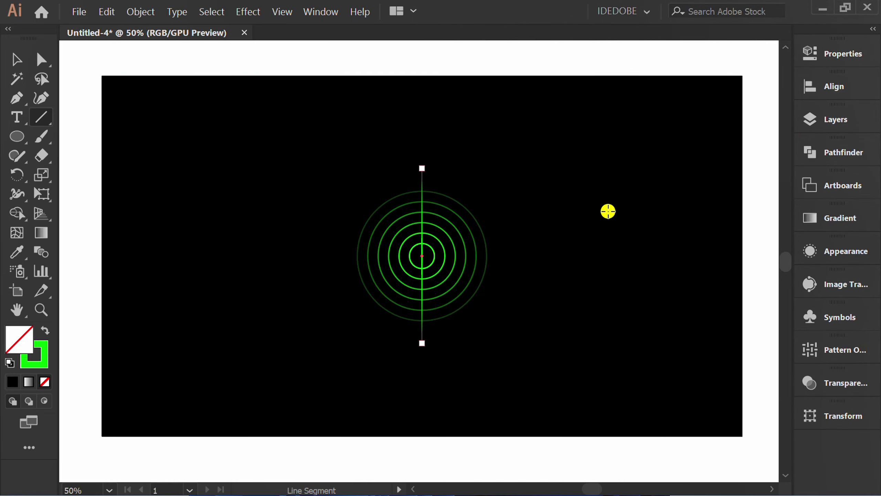
Step: Copy the line rotated 30° and repeat twice to fan out radar spokes
right_click(517, 165)
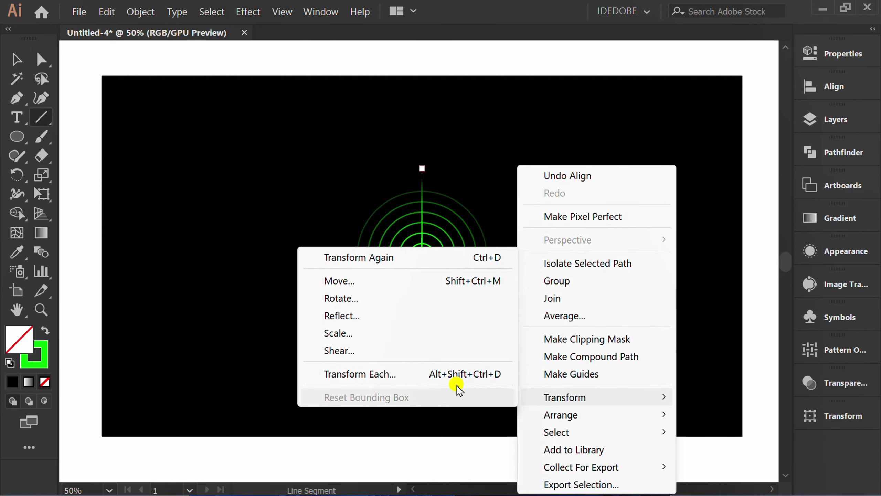
mouse_move(564, 398)
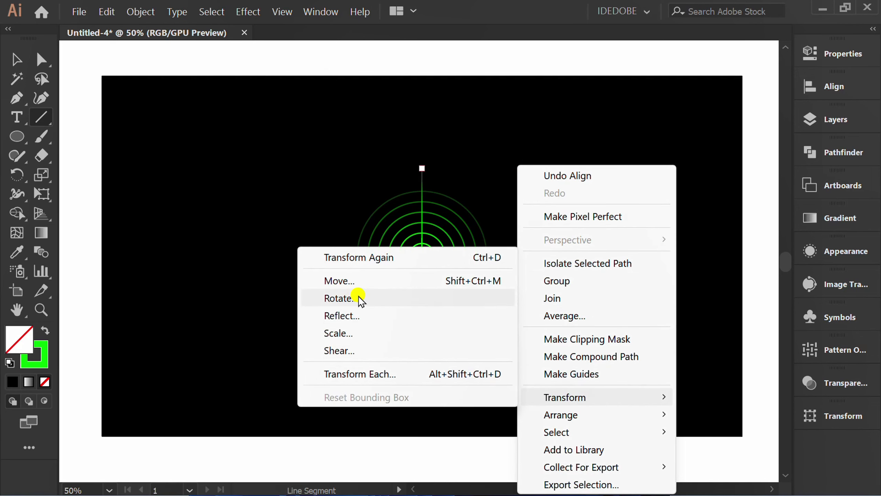
click(339, 298)
text(30)
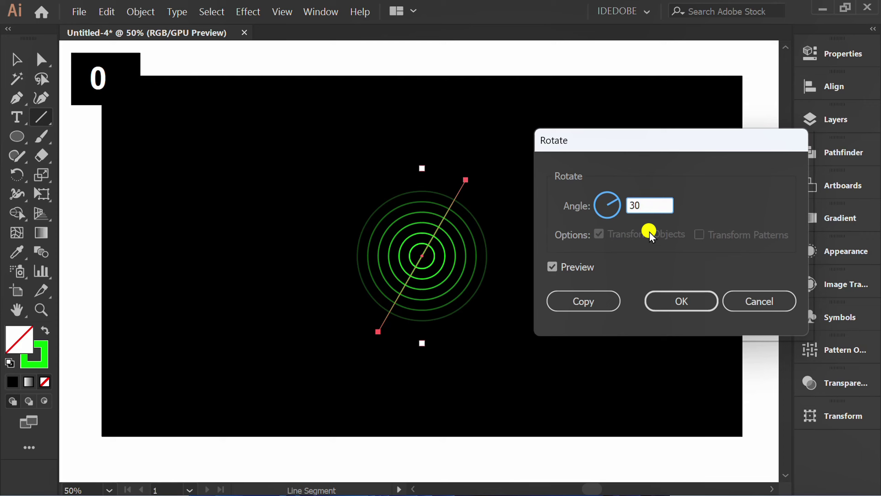
click(551, 266)
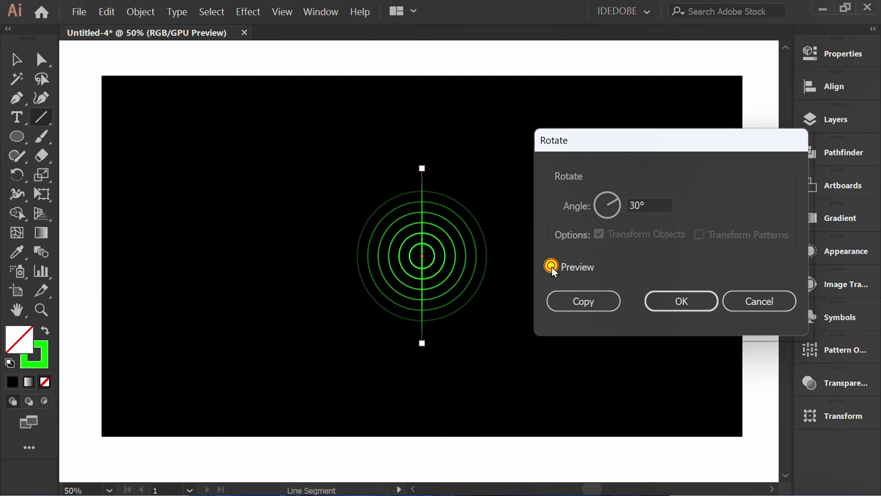
click(582, 301)
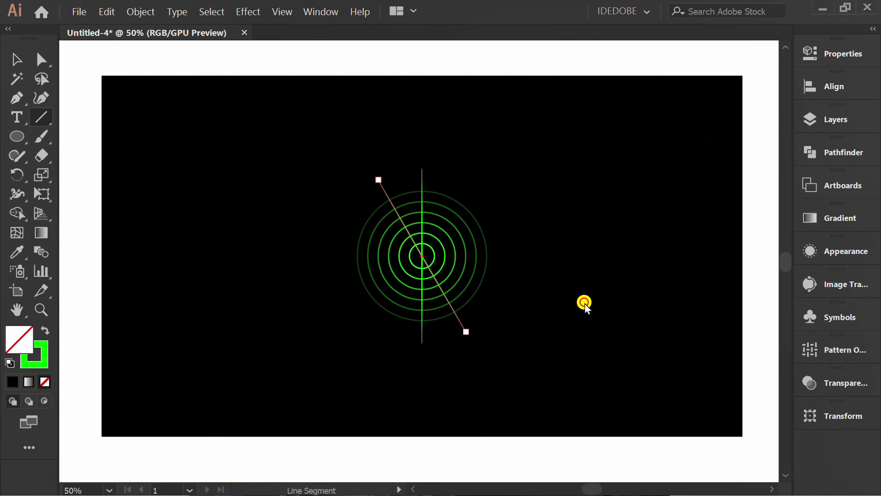
key(ctrl+d)
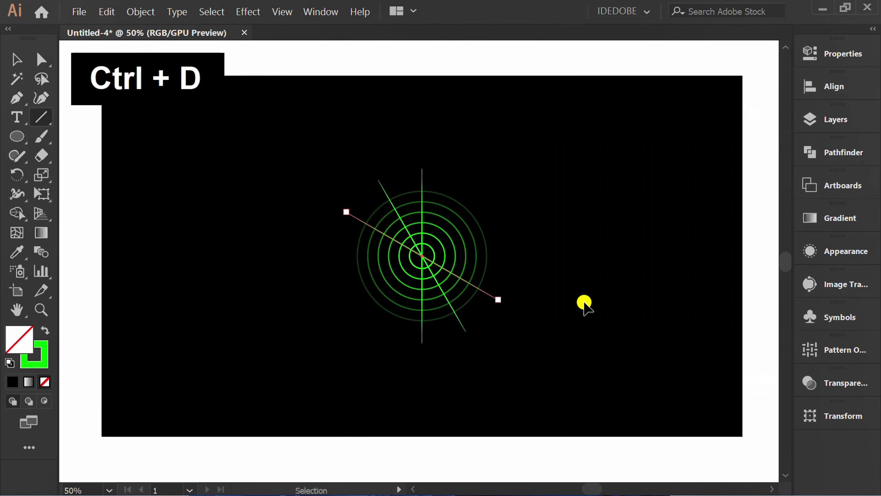
key(ctrl+d)
key(ctrl+d)
key(ctrl+d)
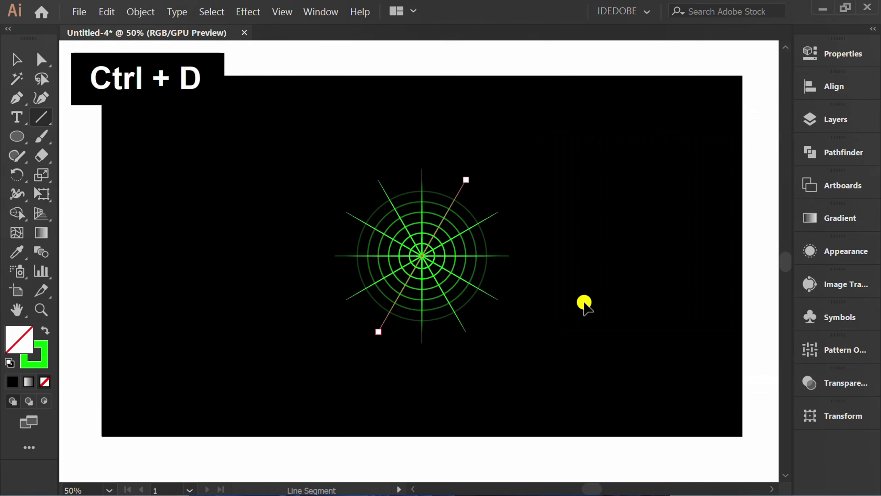
key(v)
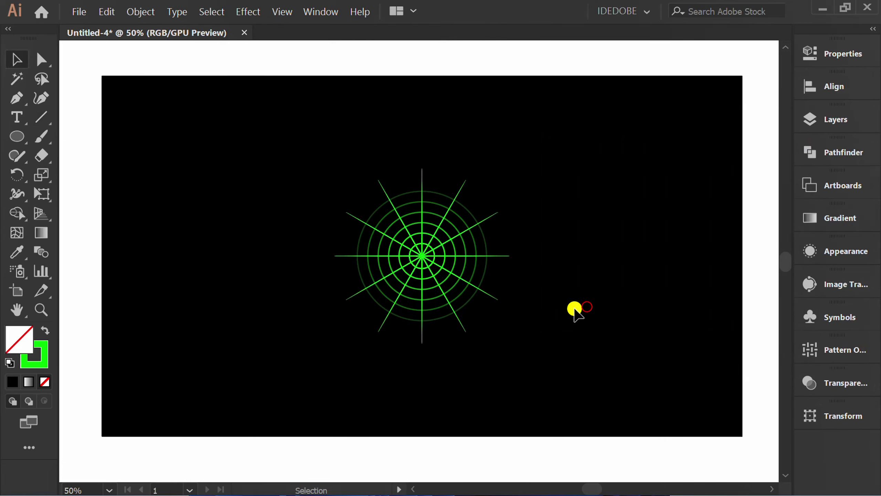
key(ctrl+1)
Step: Group the vertical and horizontal spokes together
drag(459, 73, 415, 96)
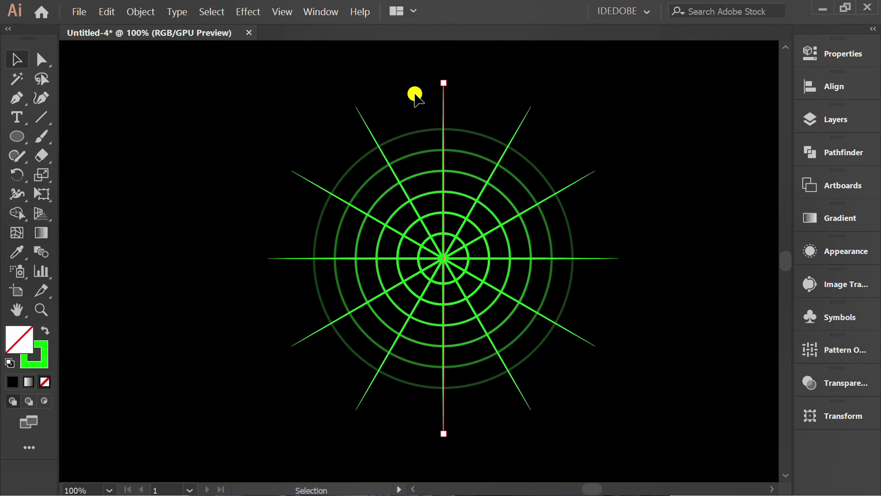
key(shift)
drag(264, 205, 240, 299)
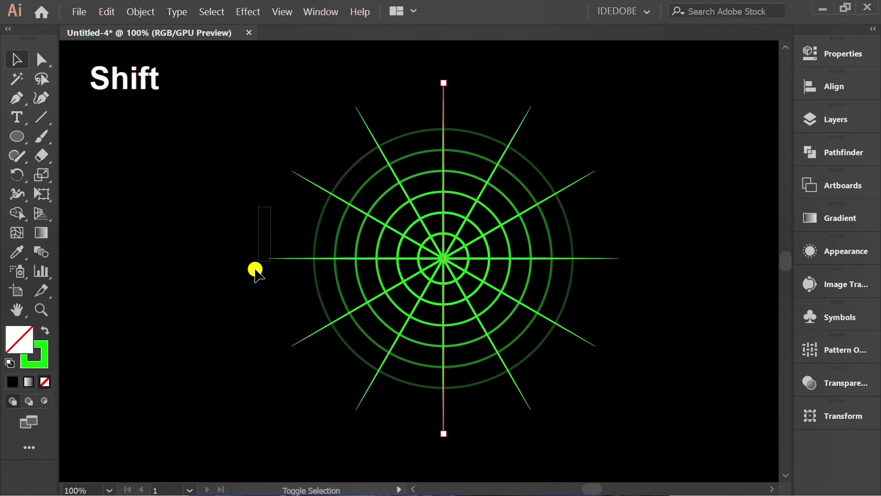
click(827, 61)
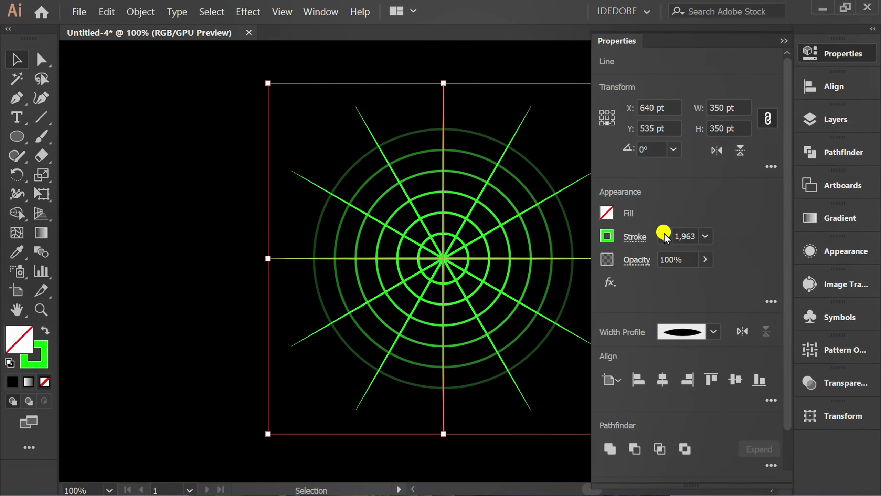
click(784, 41)
right_click(297, 105)
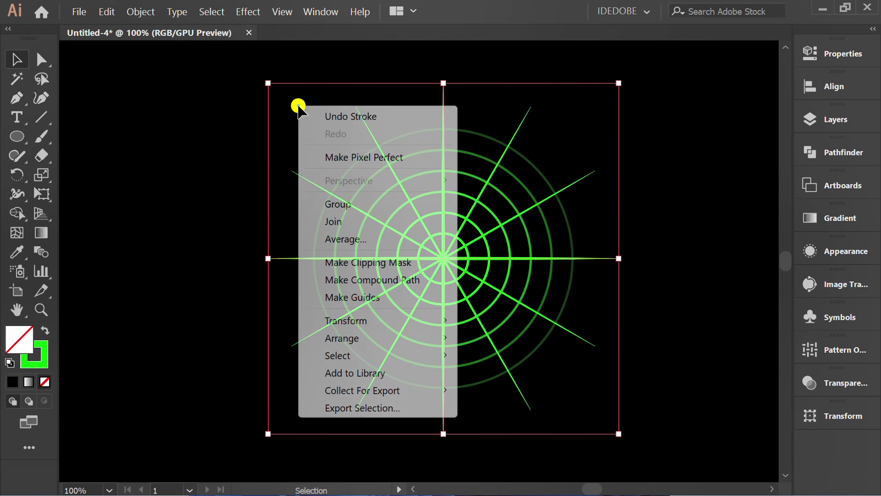
click(354, 208)
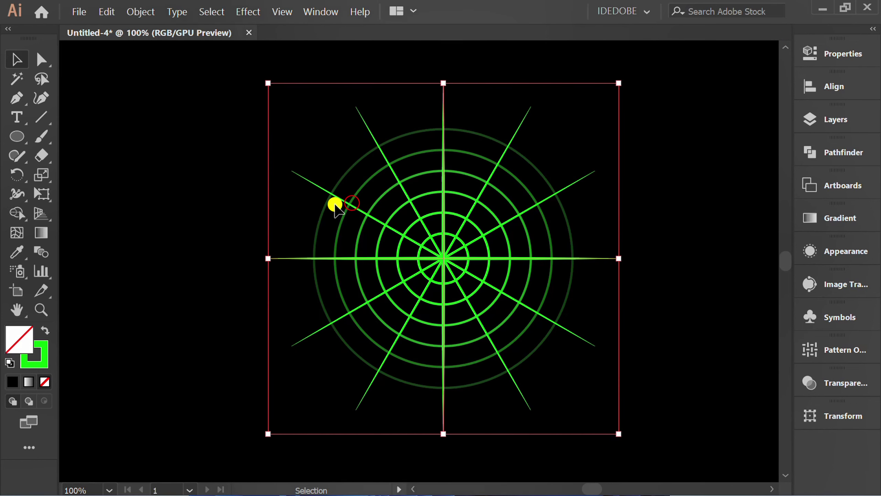
click(240, 190)
Step: Set the four diagonal spokes to a 1 pt stroke, then select the whole radar
drag(308, 153, 285, 183)
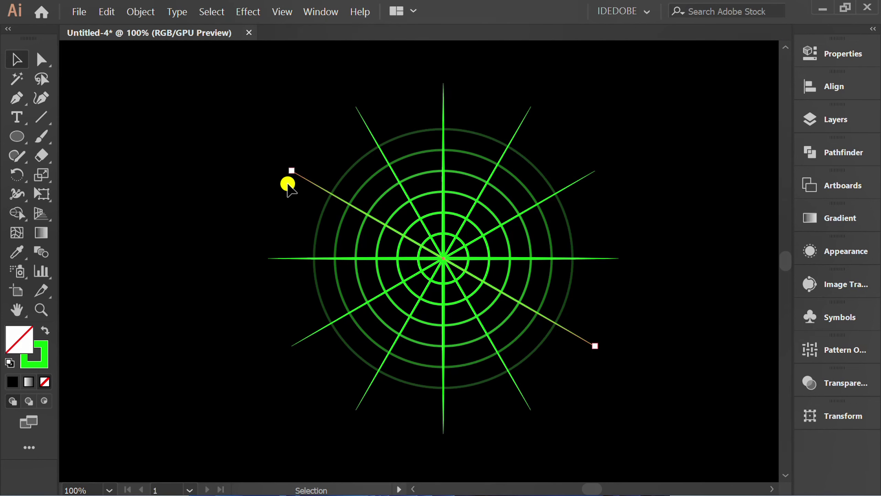
drag(373, 91, 350, 112)
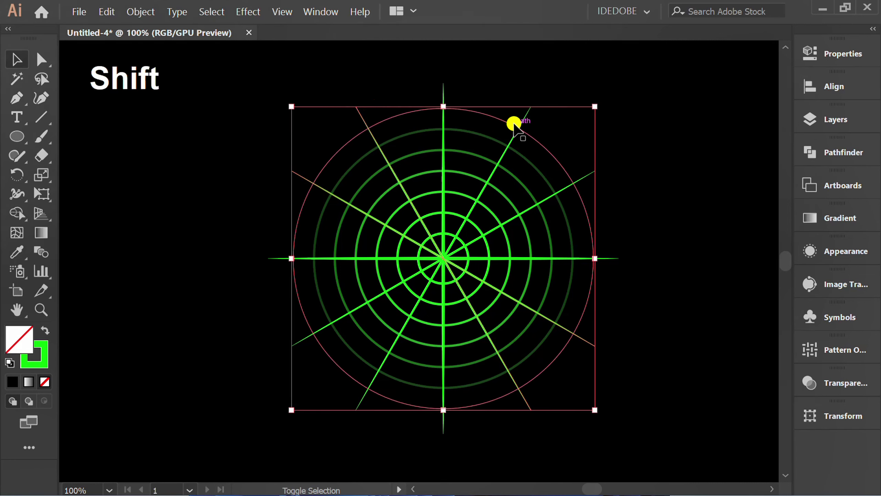
shift+click(526, 119)
shift+click(587, 178)
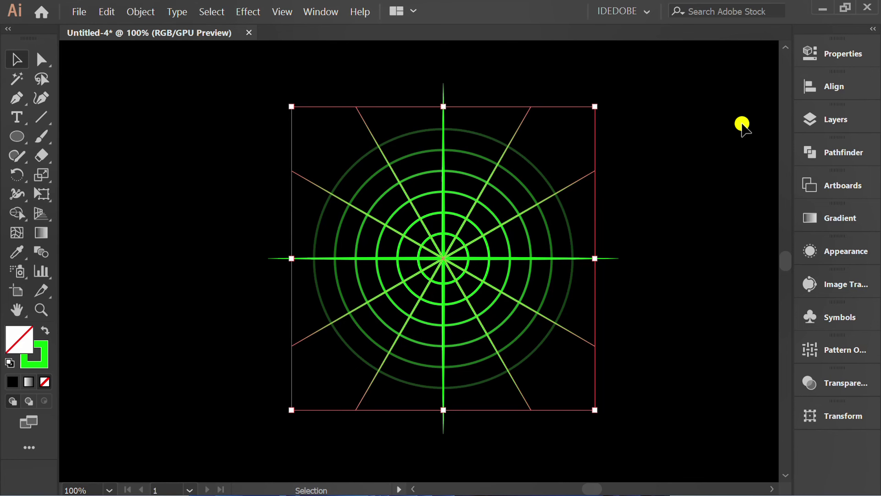
click(829, 55)
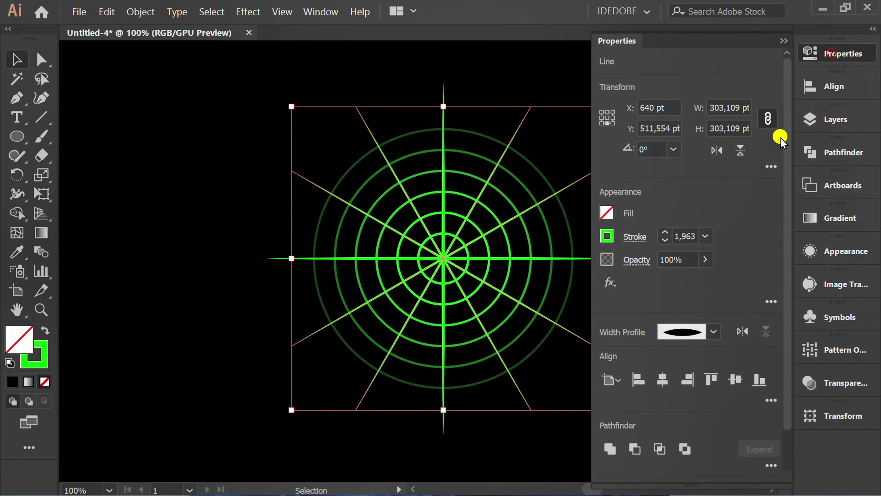
click(665, 240)
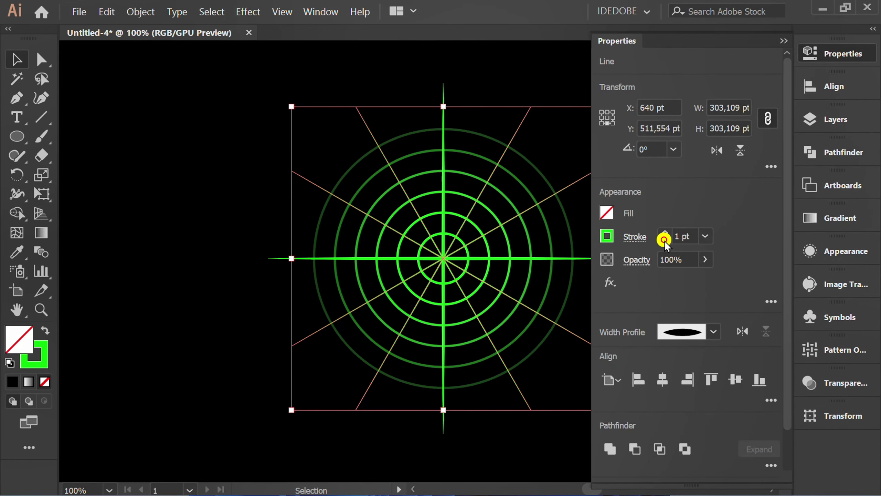
click(781, 40)
click(712, 82)
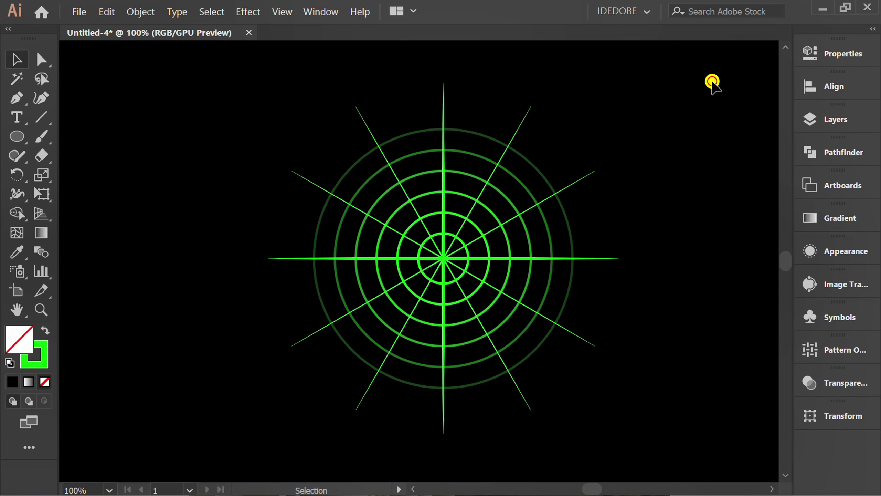
scroll(486, 225, down, 2)
drag(578, 108, 340, 335)
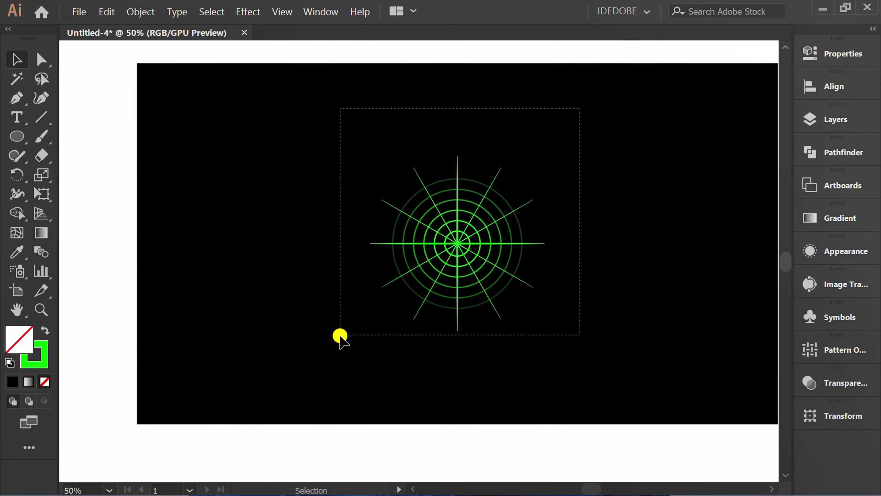
Step: Lock the radar artwork and create a 400 × 400 pt circle
key(ctrl+2)
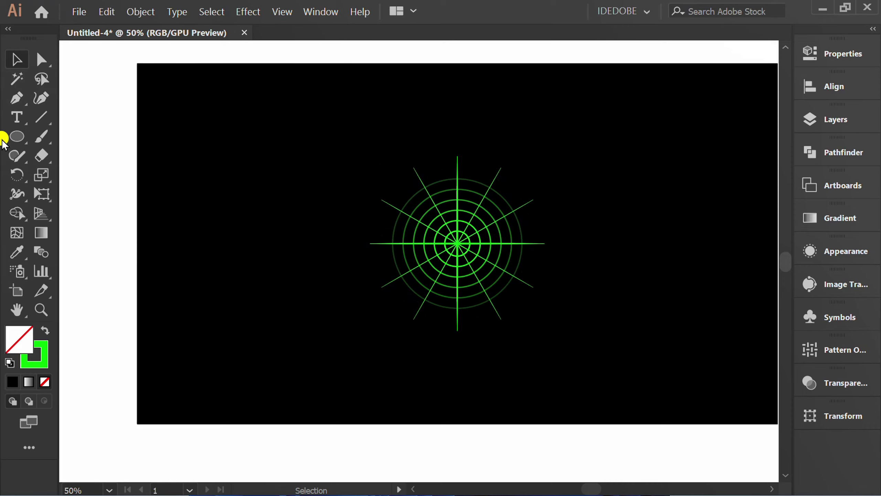
drag(10, 136, 92, 172)
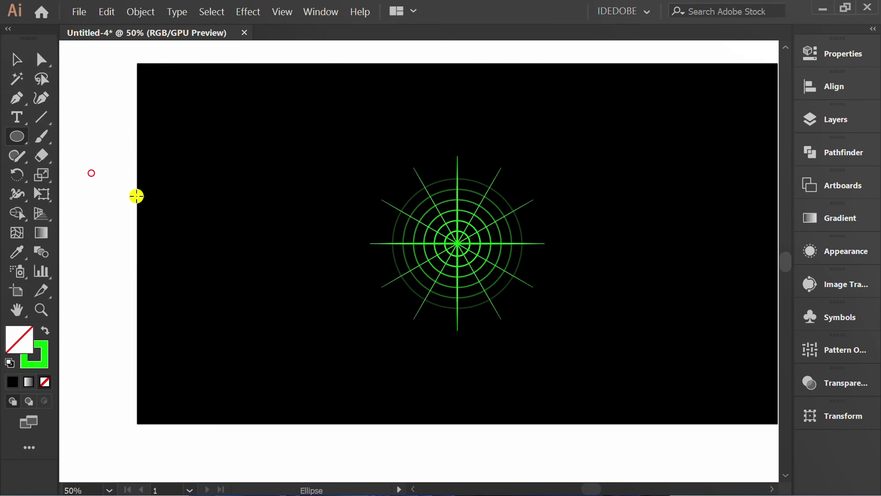
click(308, 213)
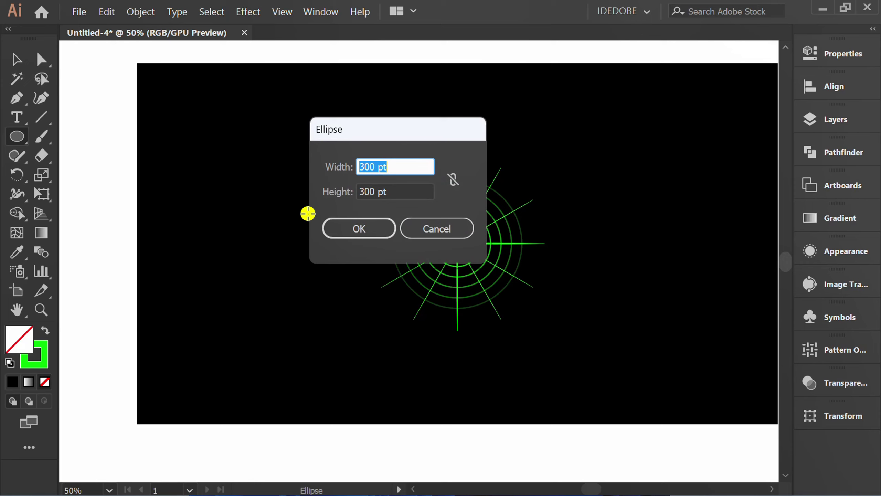
text(400)
key(Tab)
text(400)
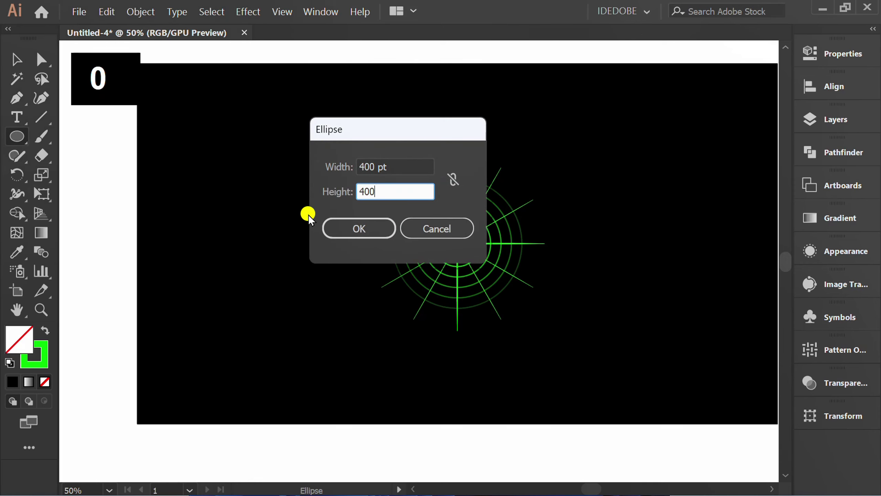
click(360, 231)
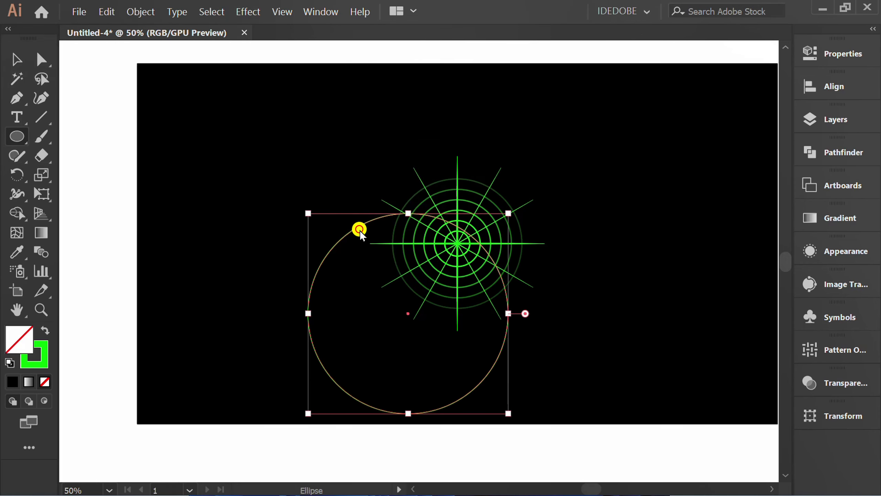
Step: Centre the 400 pt circle horizontally and vertically on the radar, then deselect
click(831, 81)
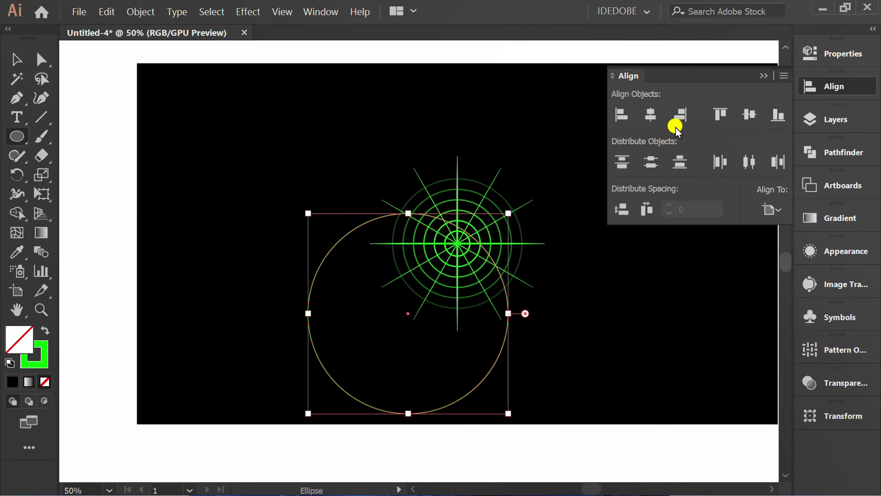
click(651, 113)
click(746, 116)
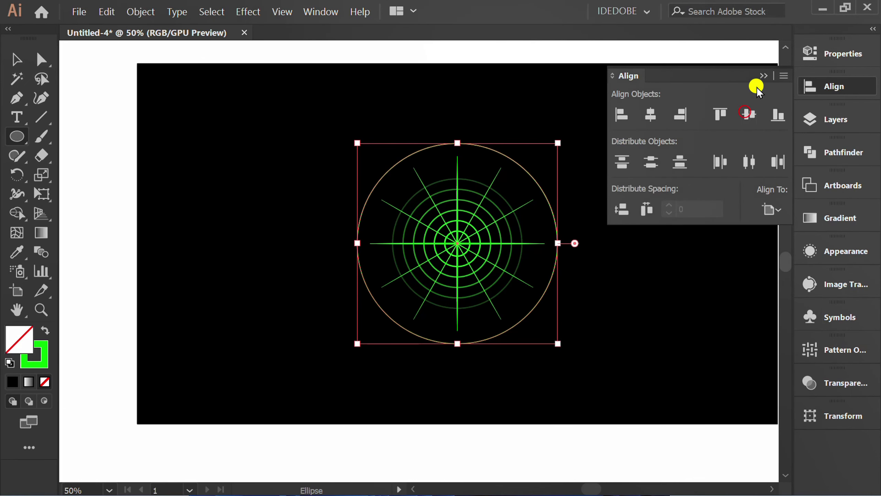
click(763, 75)
key(v)
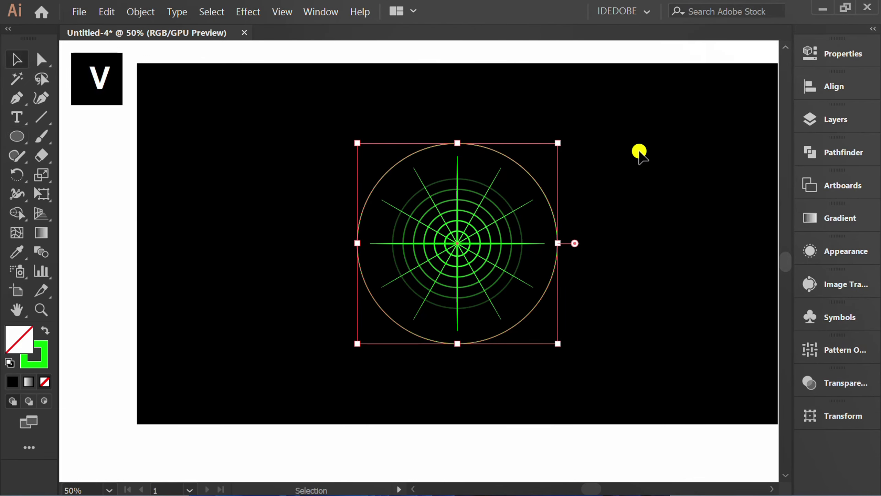
click(637, 149)
Step: Draw a short 31 pt vertical tick line above the outer circle
scroll(457, 125, up, 4)
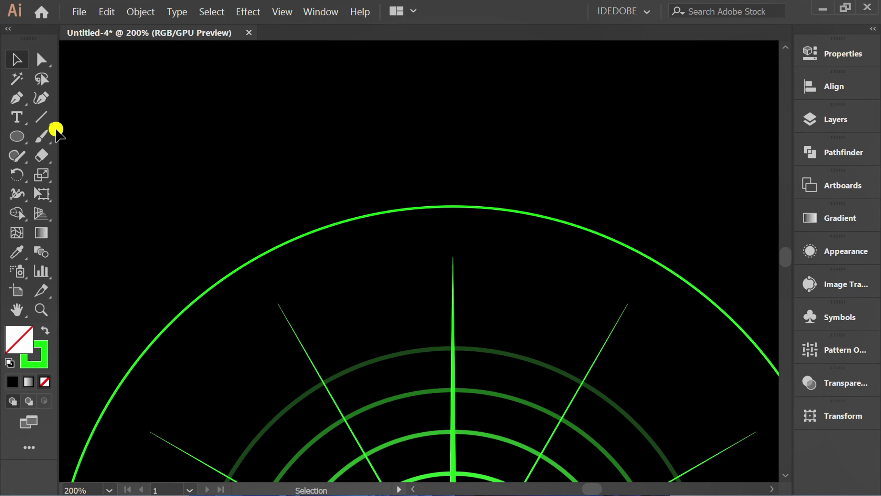
drag(43, 119, 98, 115)
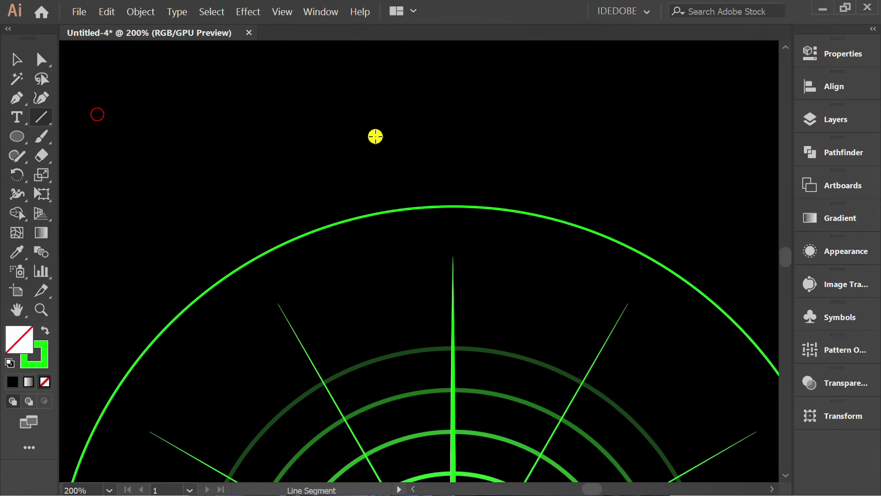
mouse_move(444, 120)
mouse_down()
mouse_move(452, 120)
mouse_move(453, 184)
mouse_up()
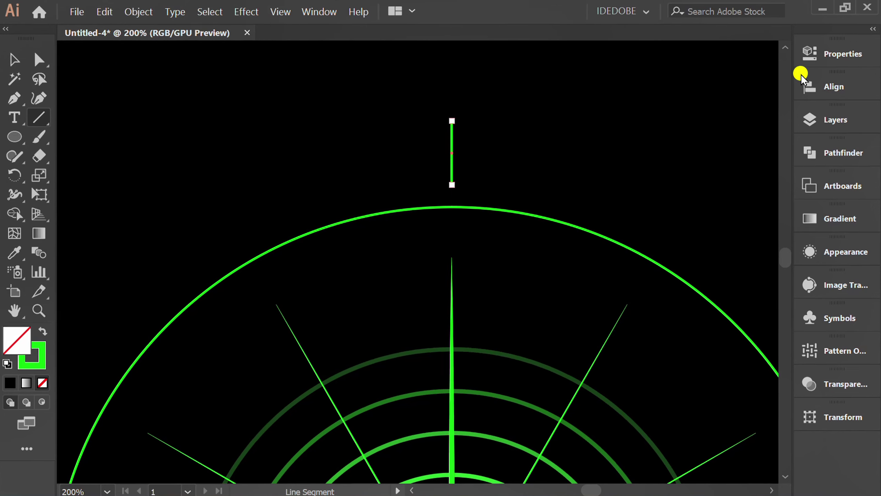
click(832, 52)
key(BackSpace)
key(BackSpace)
key(BackSpace)
key(Return)
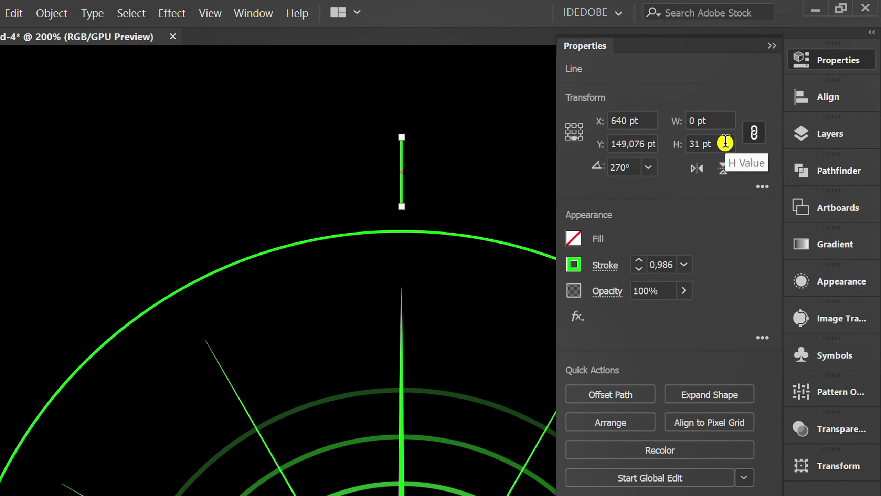
click(772, 45)
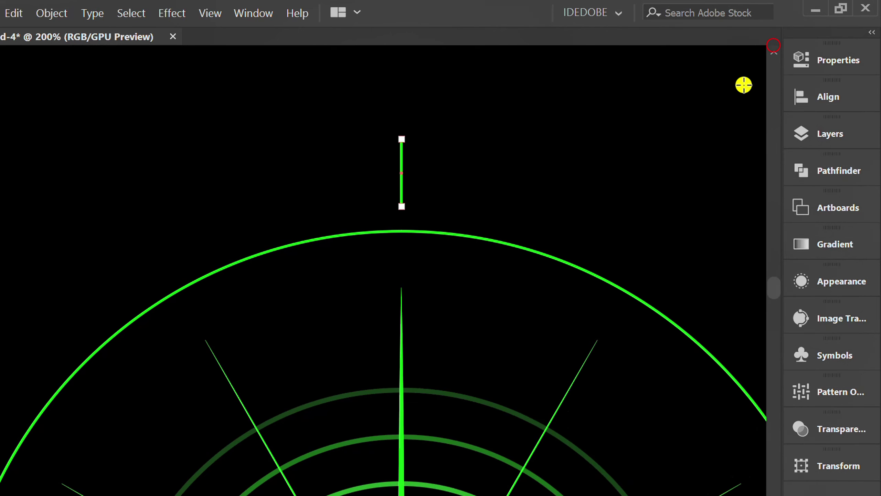
alt+scroll(401, 98, down, 2)
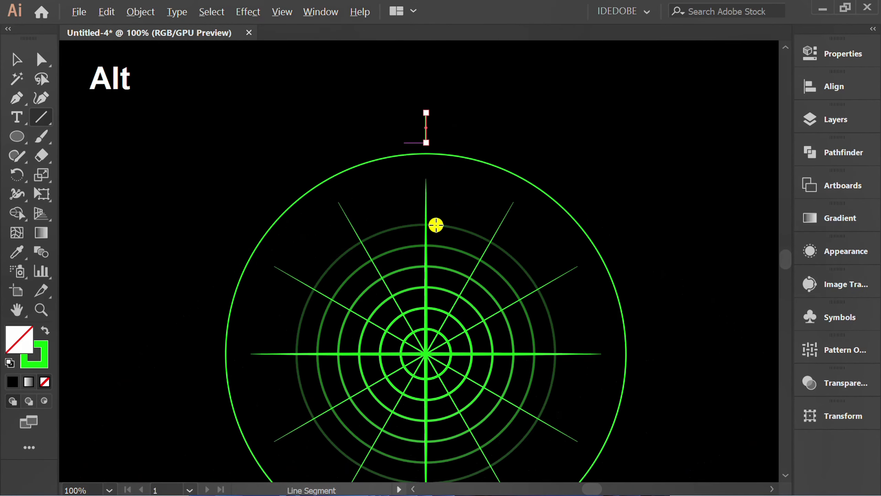
Step: Copy the tick every 30° around the circle centre to ring the radar
key(r)
key(alt)
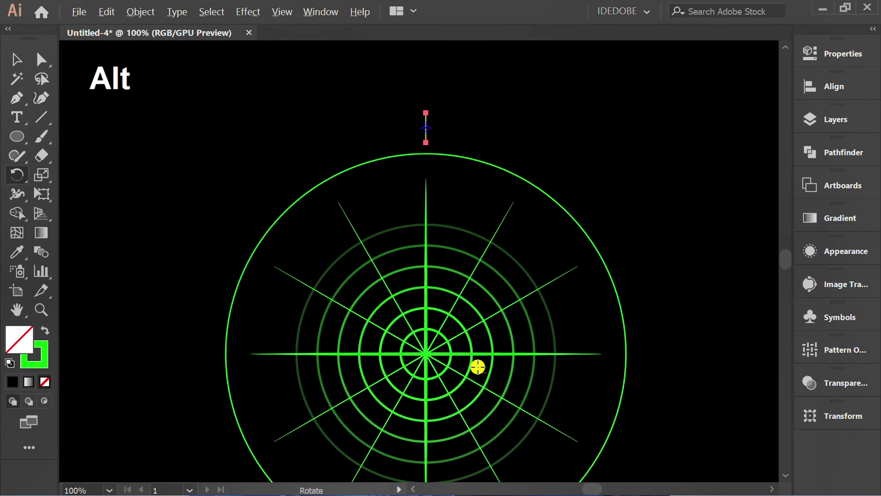
alt+click(427, 354)
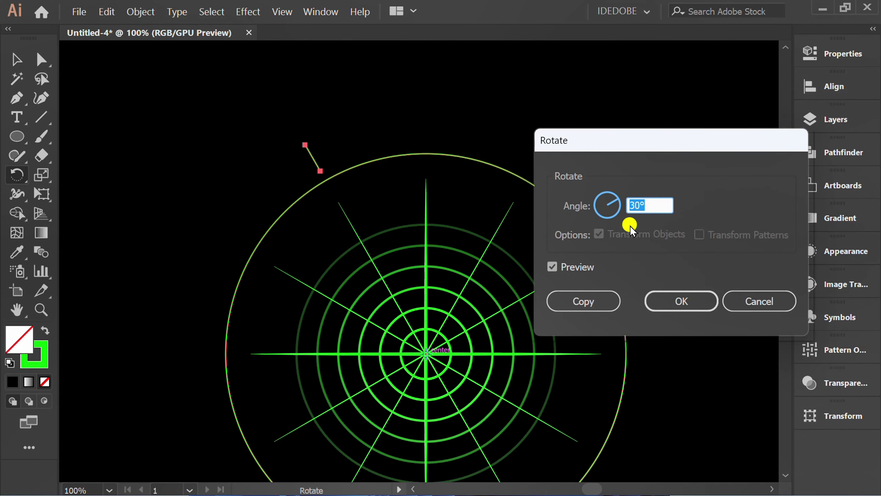
click(567, 300)
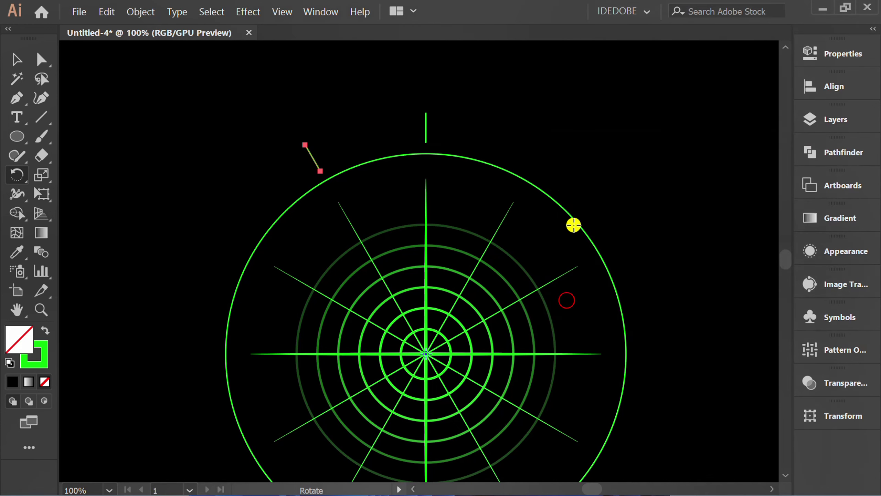
key(ctrl+d)
key(ctrl+d)
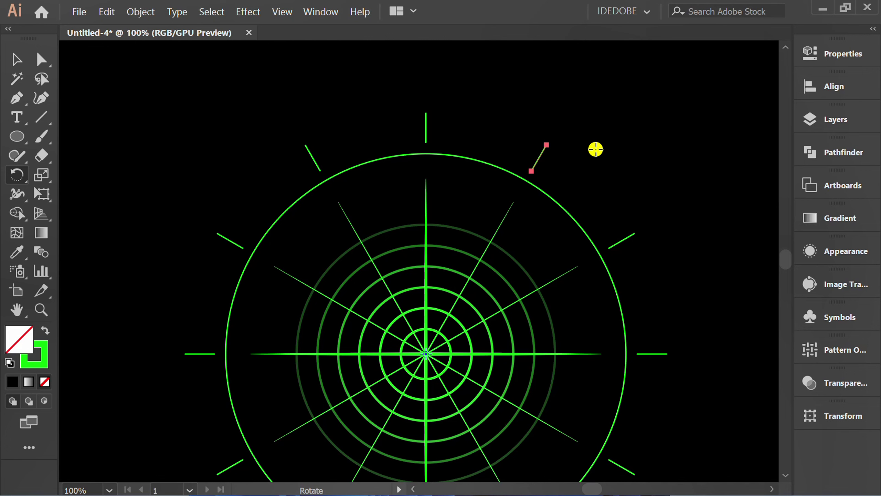
key(v)
click(610, 151)
scroll(507, 122, down, 2)
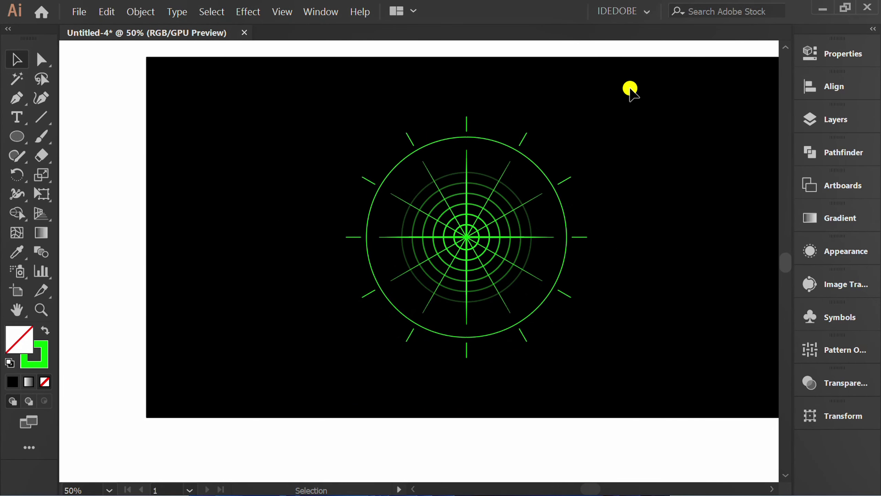
Step: Marquee-select the whole radar artwork and group it
drag(632, 85, 339, 374)
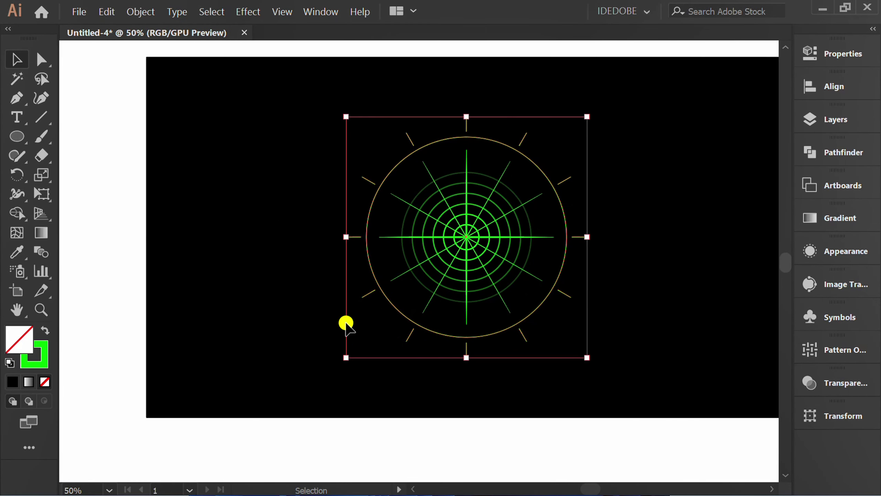
right_click(279, 176)
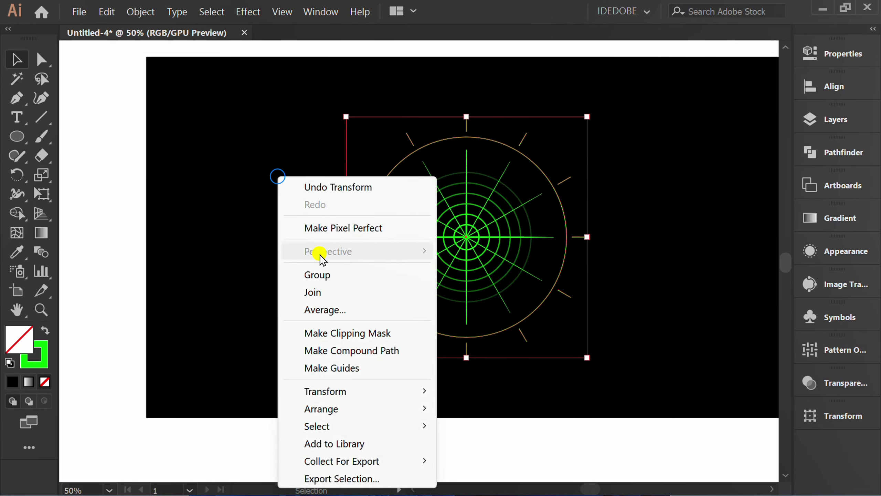
click(353, 276)
Step: Set the grouped radar's stroke weight to 3 pt
click(832, 54)
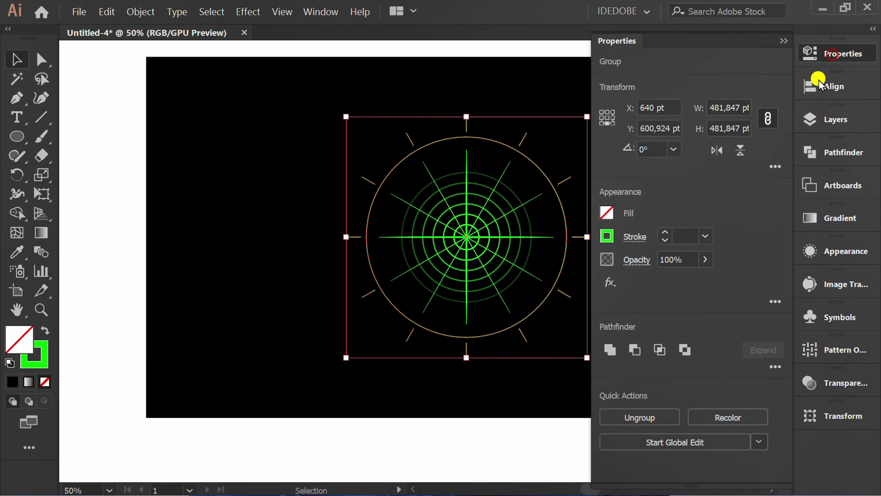
click(665, 237)
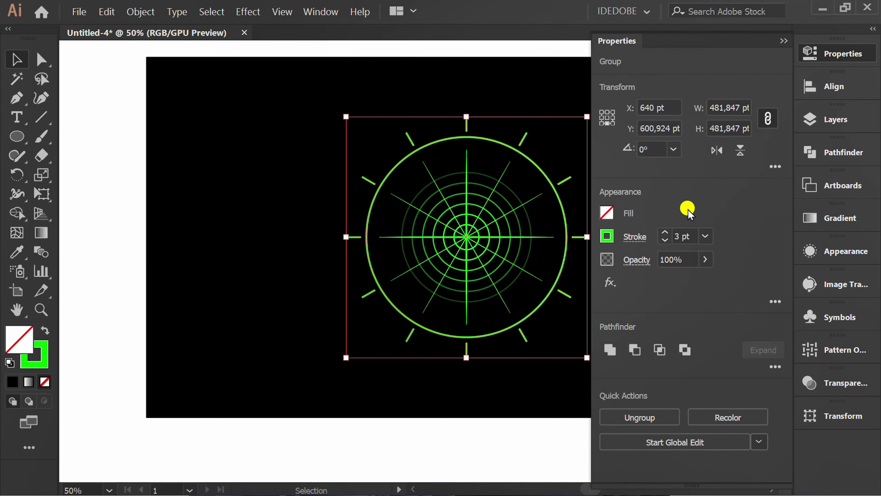
click(783, 41)
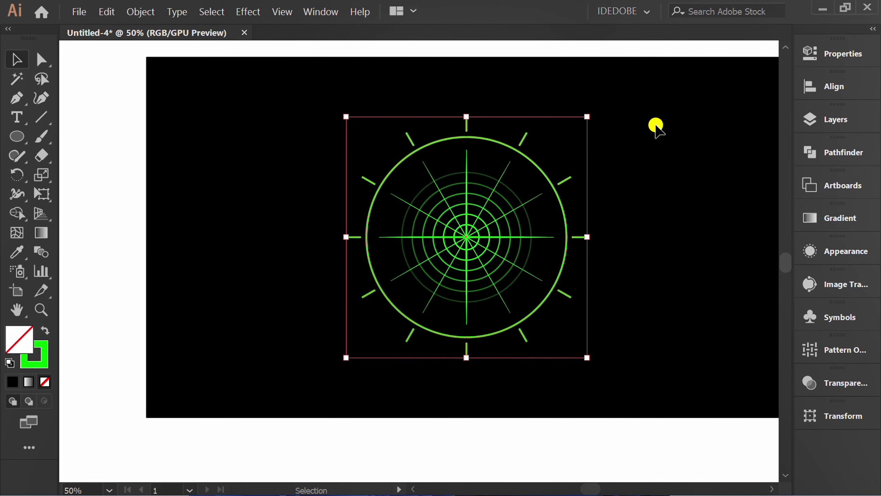
alt+scroll(400, 100, up, 3)
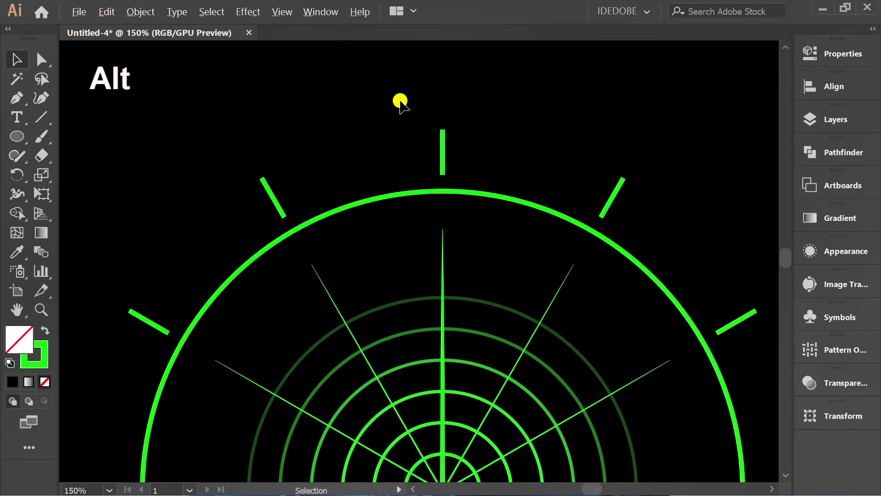
Step: Draw a short vertical tick line at the top with a 1.5 pt stroke and 15 pt height
click(40, 116)
click(99, 117)
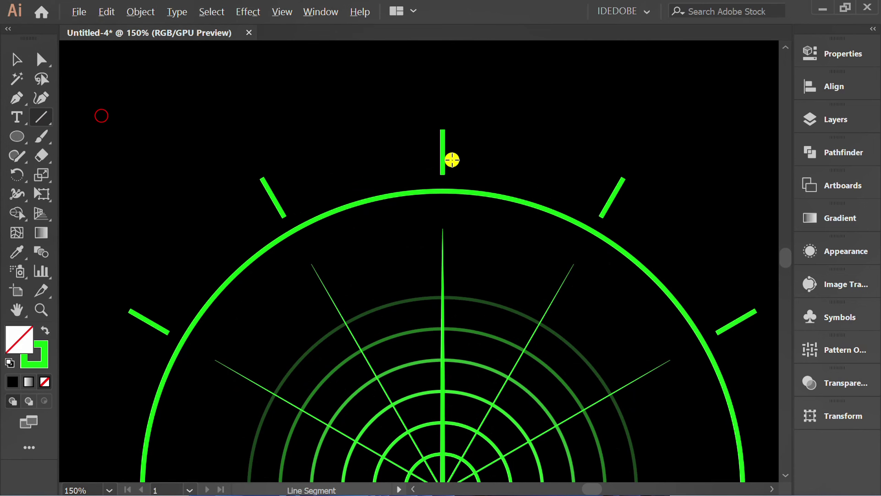
alt+scroll(448, 157, up, 4)
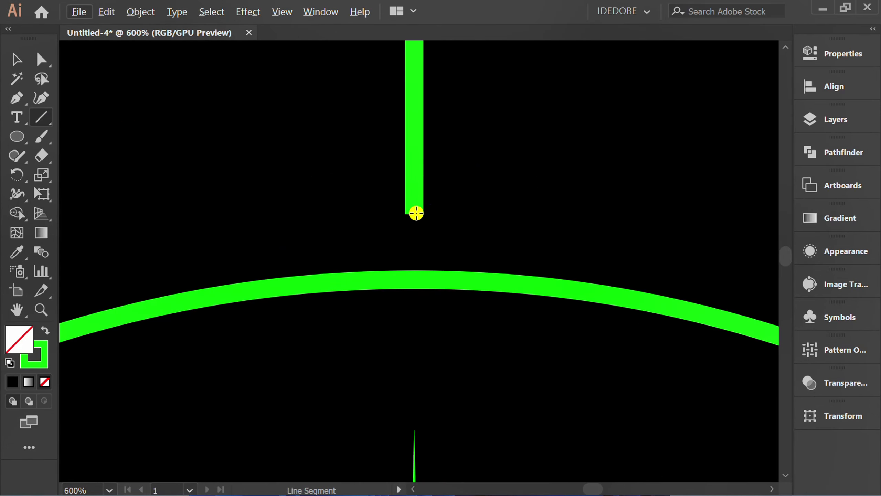
drag(415, 213, 416, 116)
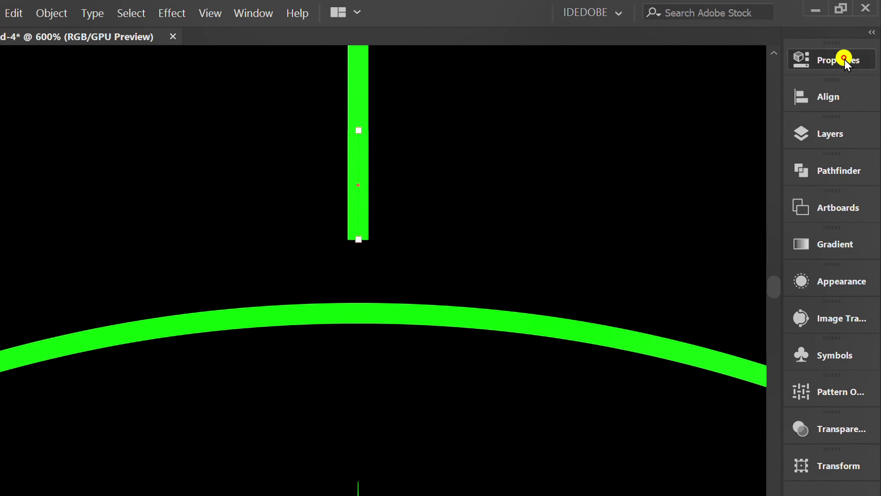
click(843, 53)
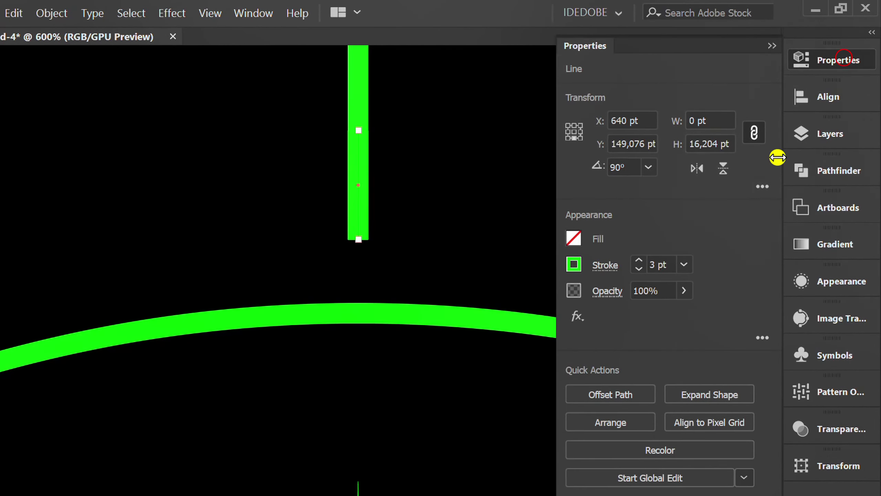
click(662, 266)
text(1,5)
key(Return)
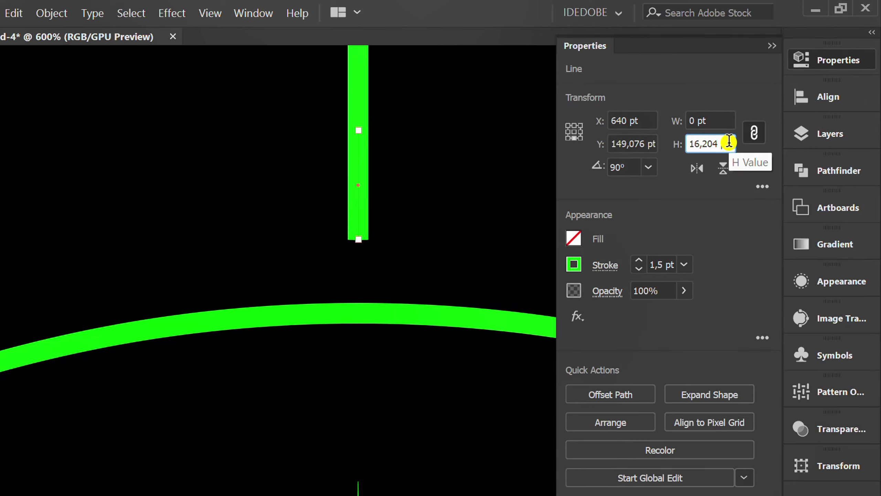
key(BackSpace)
key(BackSpace)
key(BackSpace)
key(Return)
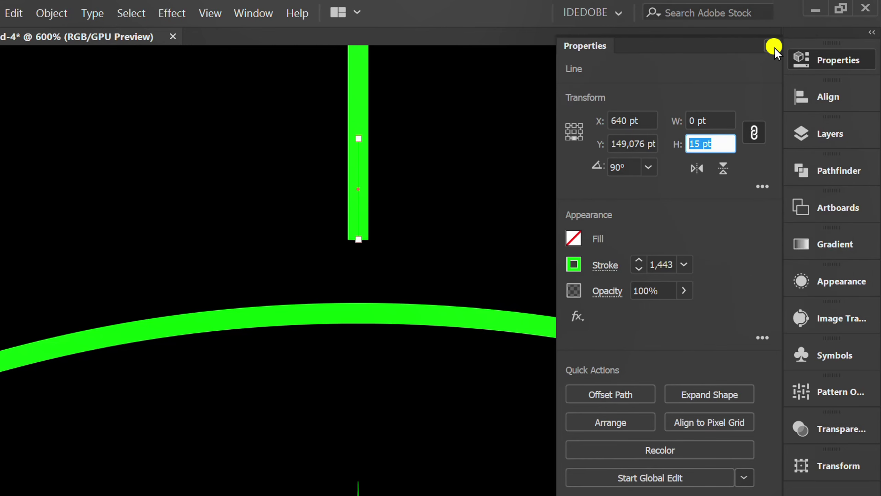
click(773, 44)
Step: Rotate-copy the tick 5° around the radar centre and repeat copies with Ctrl+D
key(ctrl+1)
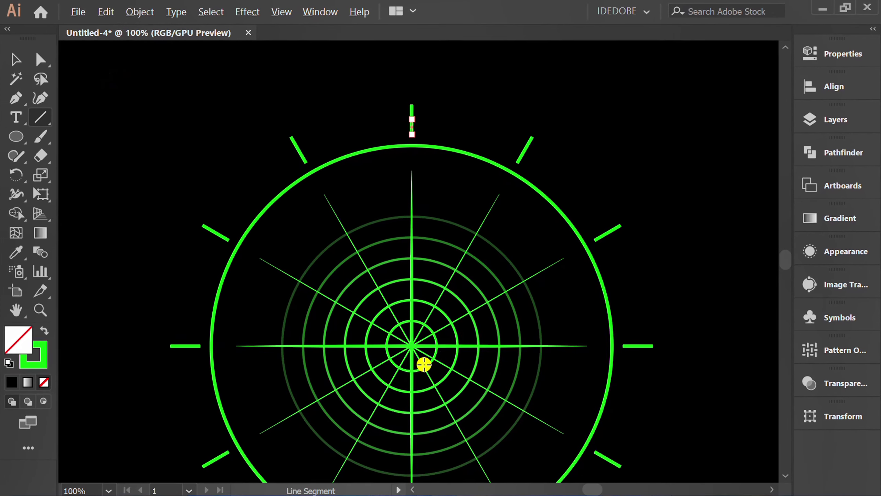
key(r)
key(alt)
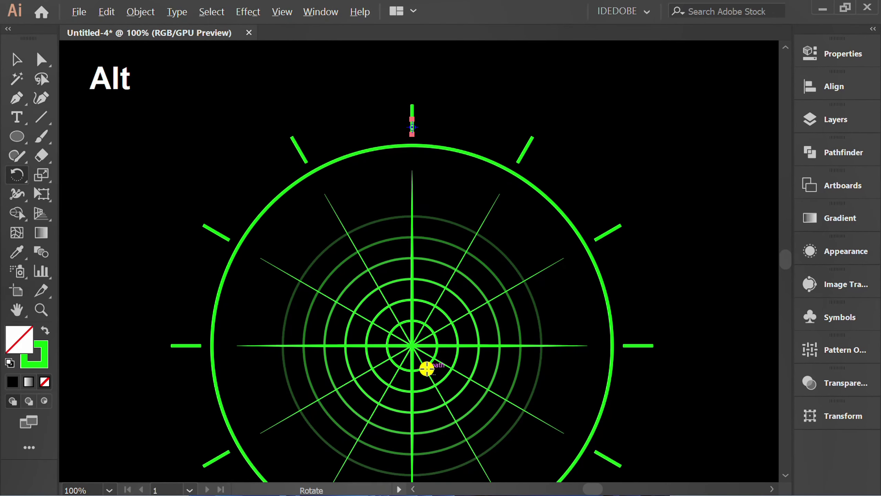
alt+click(412, 345)
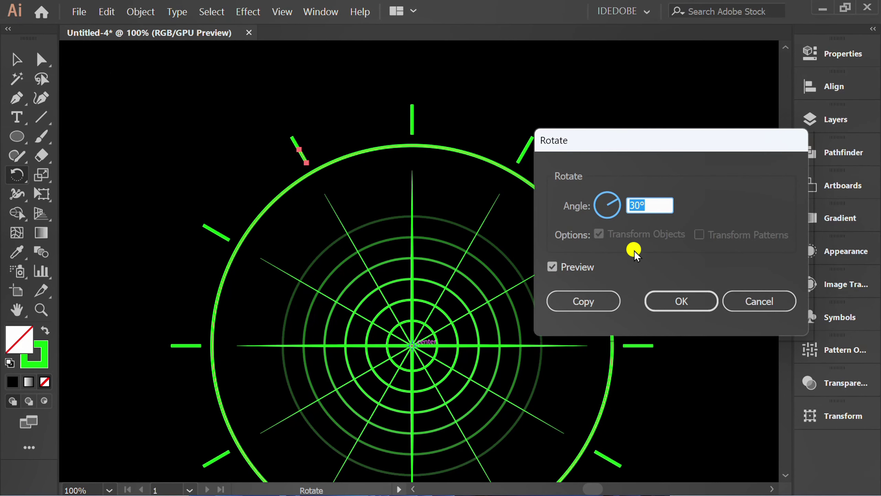
text(5)
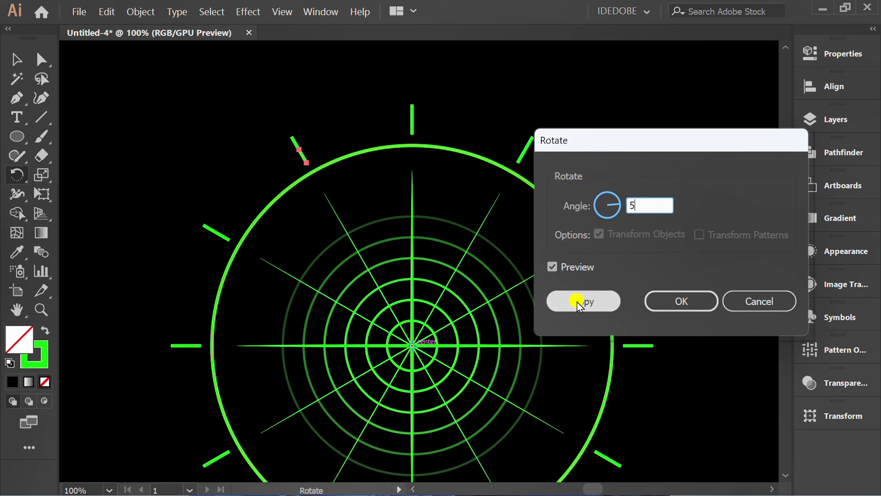
click(576, 302)
key(ctrl+minus)
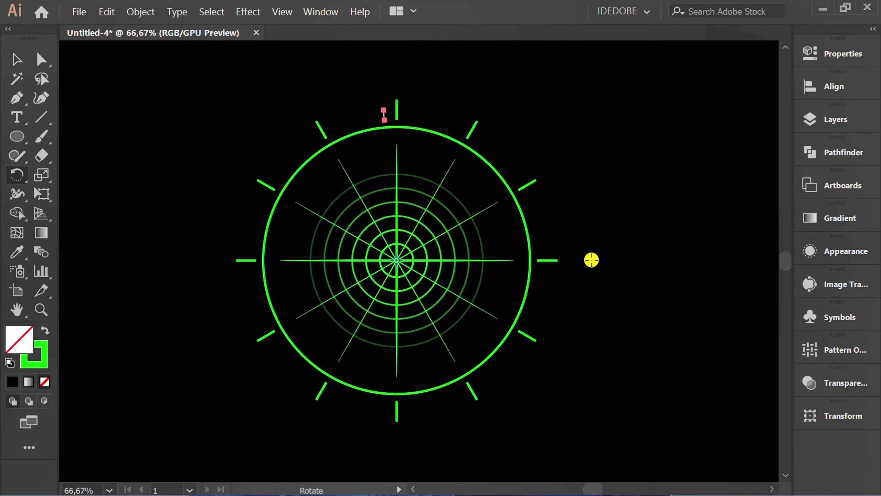
key(ctrl+d)
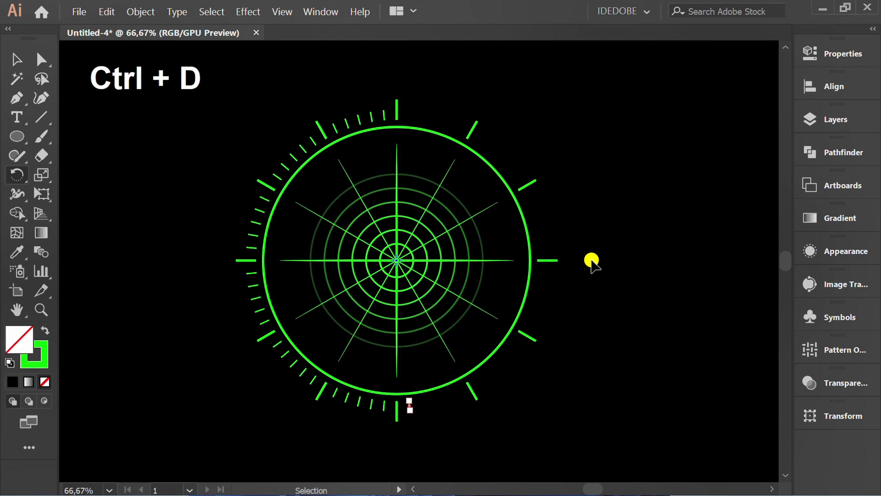
key(ctrl+d)
key(ctrl+d)
key(ctrl+d)
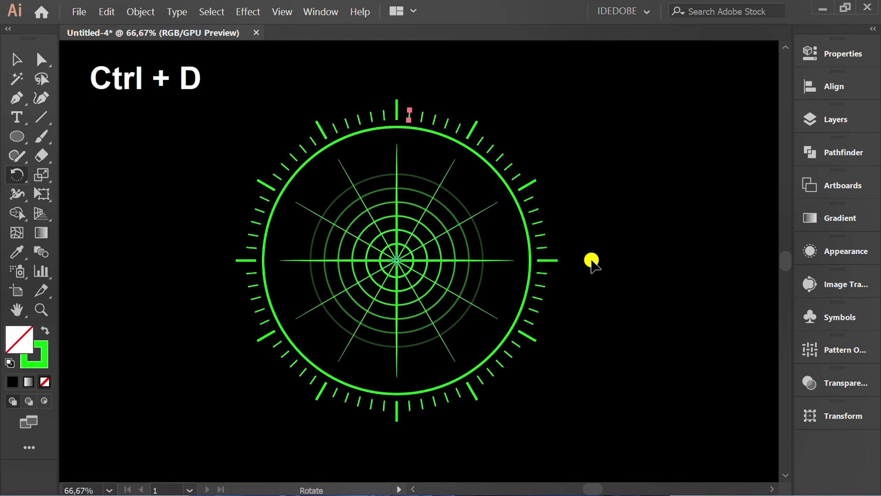
key(v)
click(607, 222)
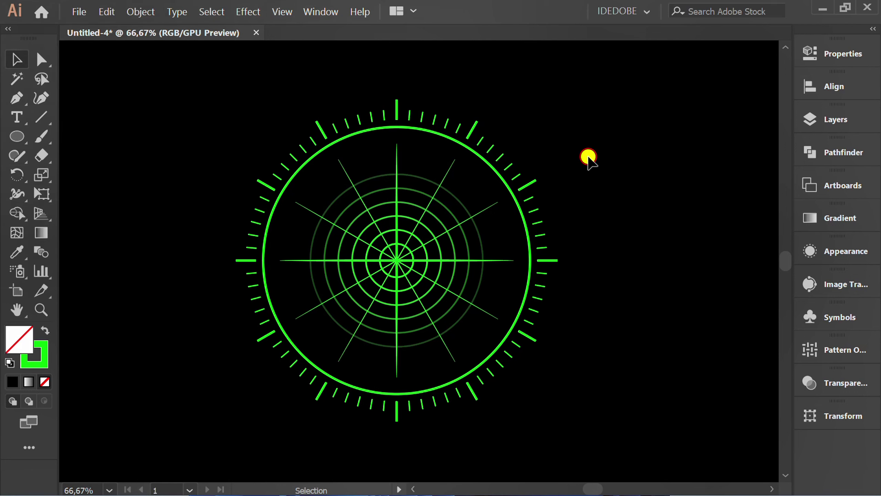
Step: Unlock all the radar circles and lines, then group every piece together
key(ctrl+alt+2)
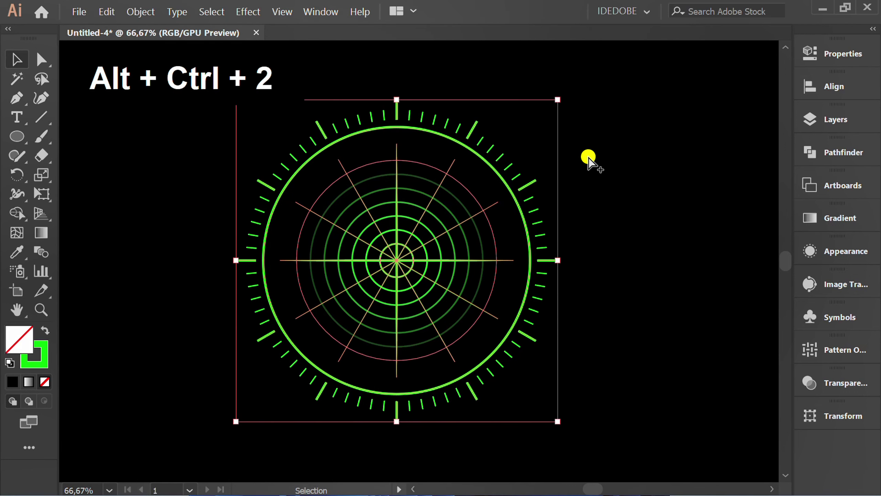
click(622, 178)
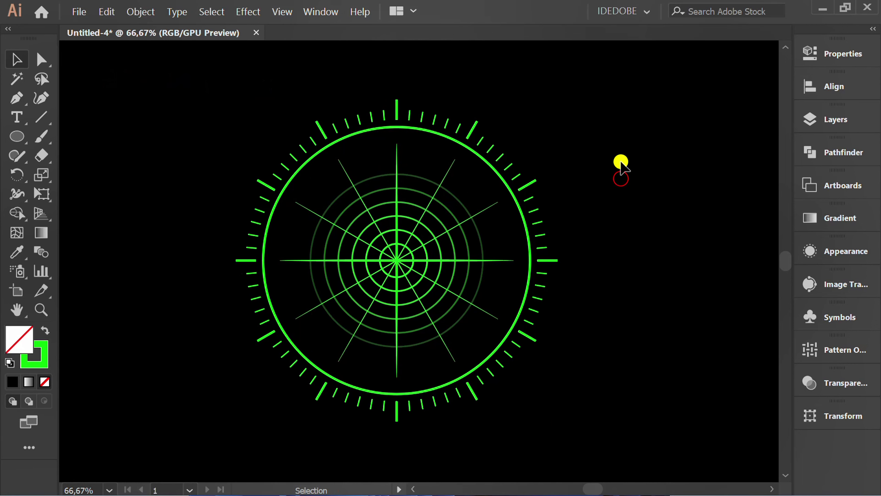
mouse_move(619, 76)
mouse_down()
mouse_move(494, 211)
mouse_move(191, 443)
mouse_up()
right_click(141, 162)
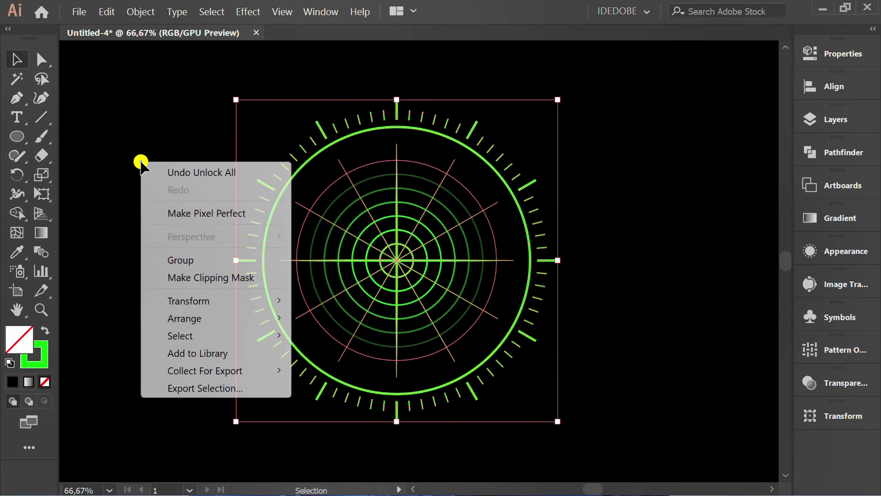
click(209, 261)
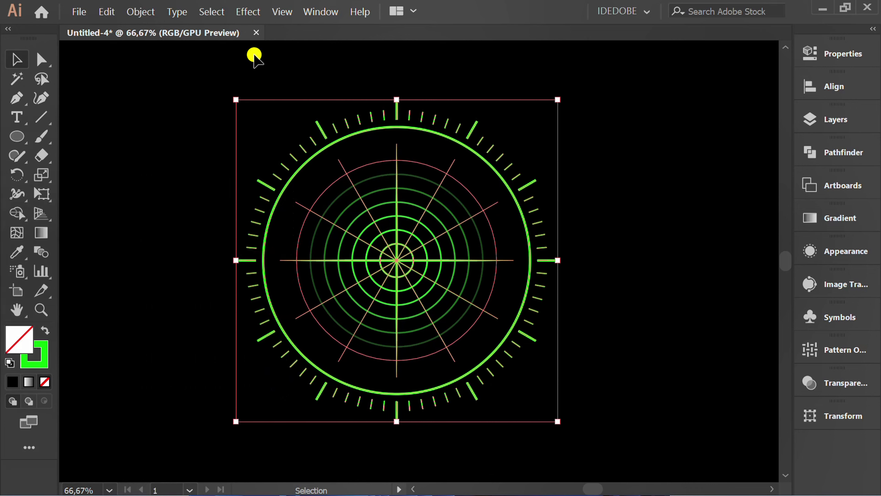
click(249, 12)
mouse_move(310, 188)
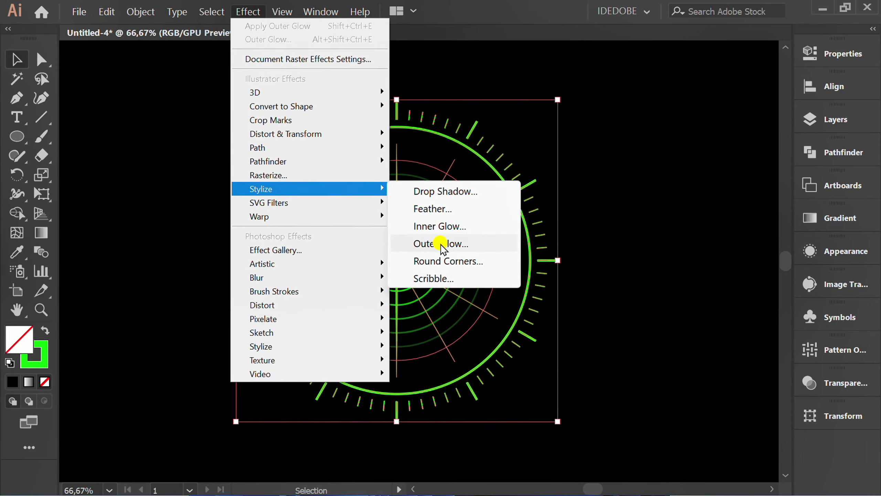
Step: Apply an RGB Green Outer Glow in Screen mode, 100% opacity, 5 pt blur
click(442, 244)
mouse_move(226, 188)
mouse_down()
mouse_move(466, 171)
mouse_move(699, 101)
mouse_move(690, 101)
mouse_up()
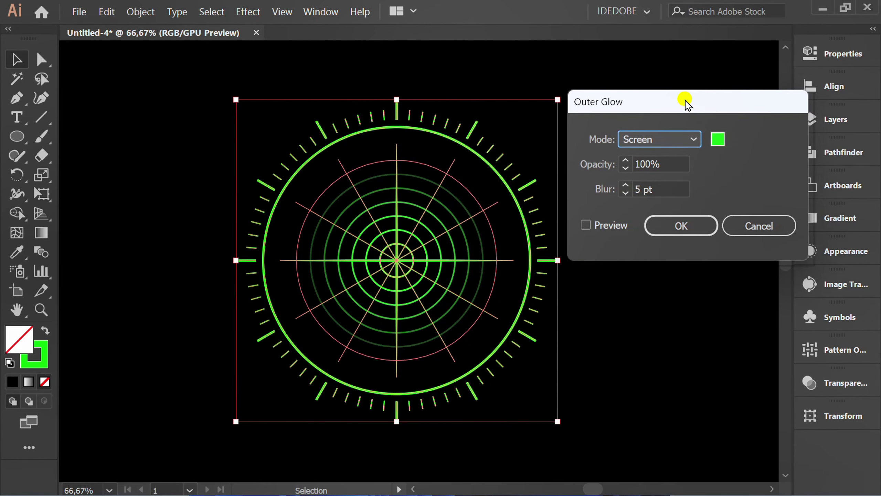
click(719, 141)
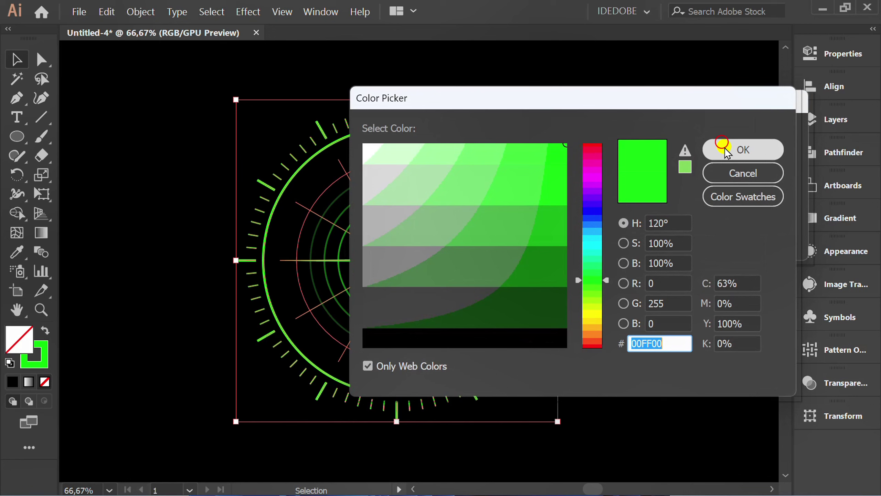
click(743, 200)
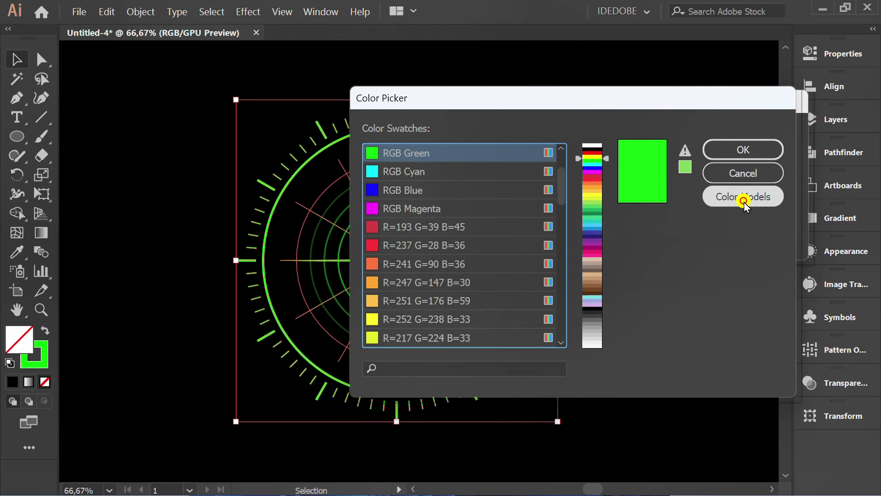
click(407, 152)
click(733, 151)
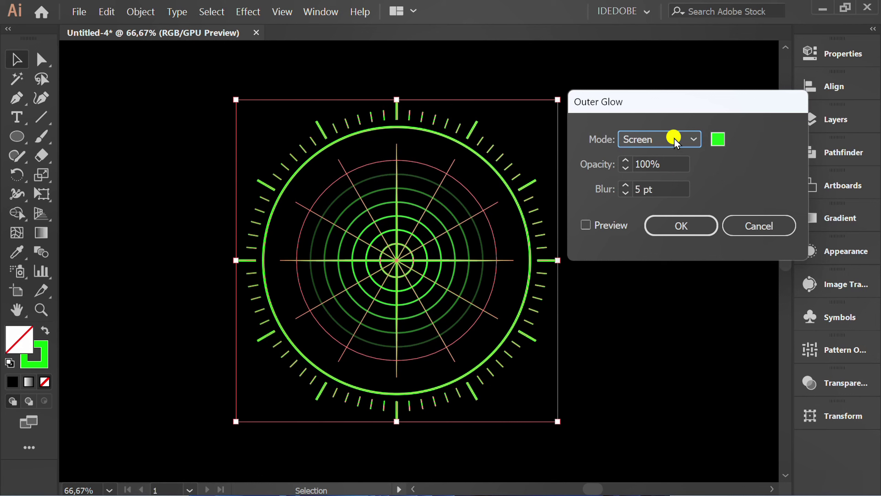
click(586, 226)
click(673, 224)
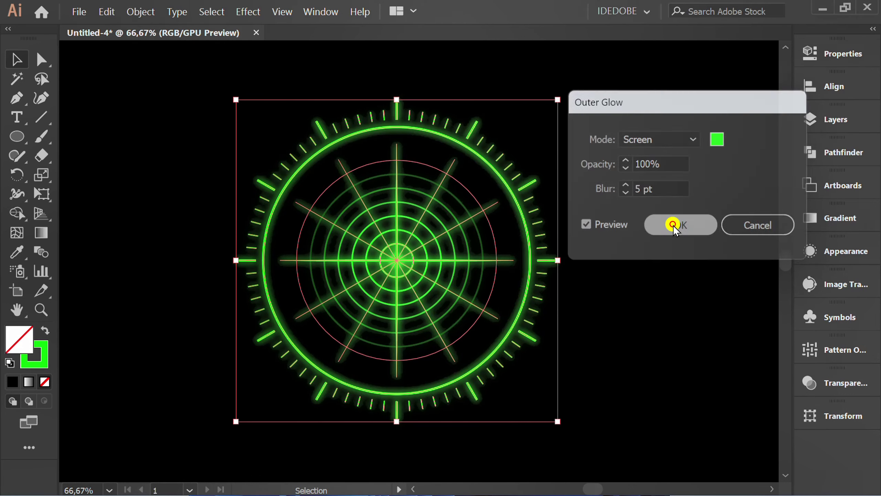
alt+scroll(673, 225, down, 2)
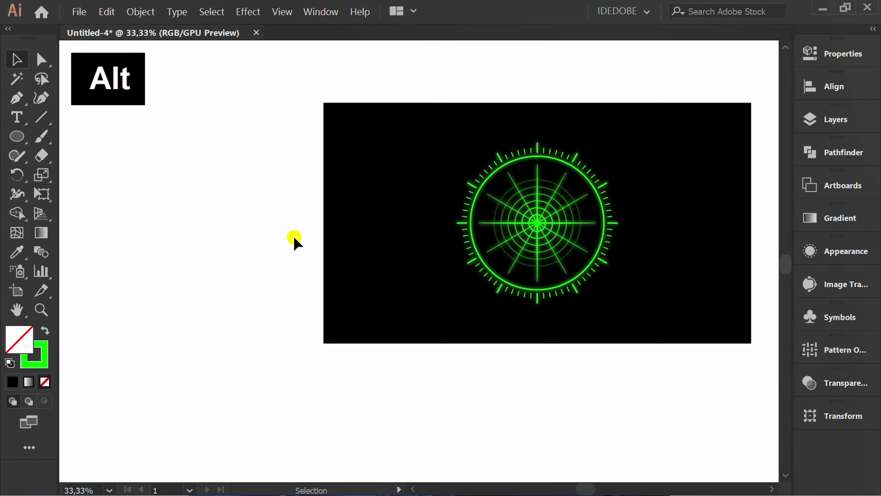
Step: Create a 200 × 200 pt circle and move it left of the radar
drag(14, 136, 80, 175)
alt+scroll(390, 244, up, 2)
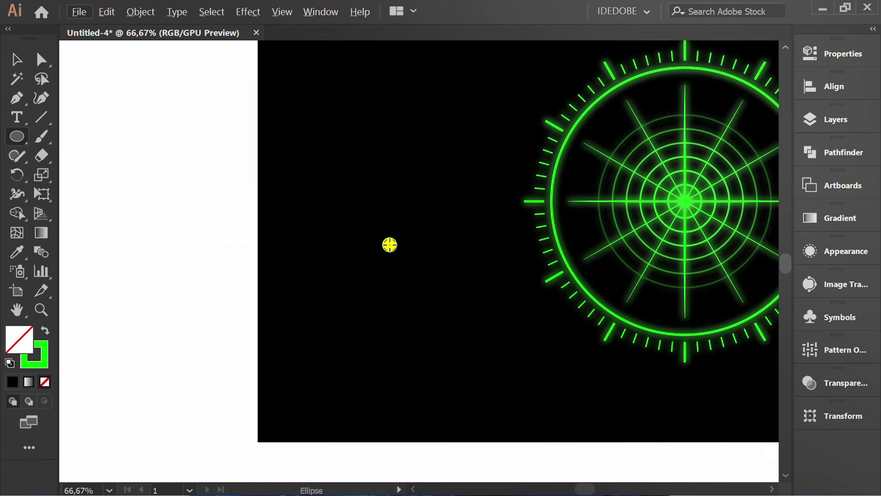
click(382, 209)
text(200)
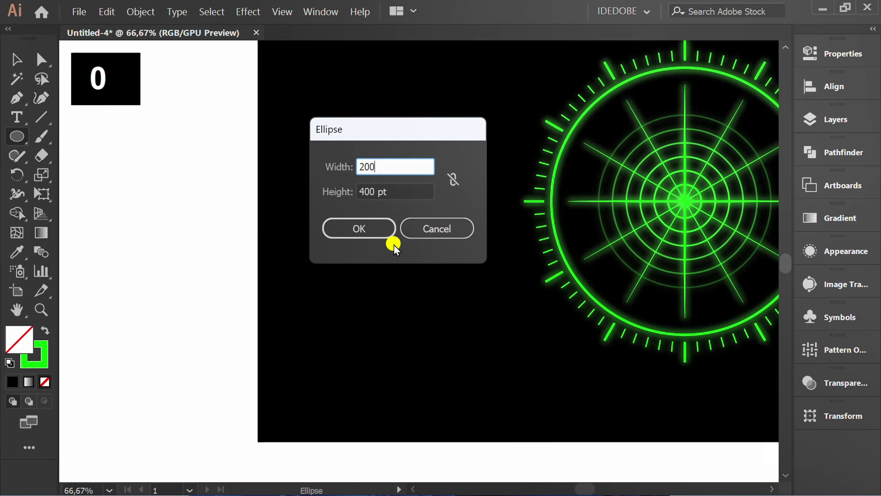
key(Tab)
text(200)
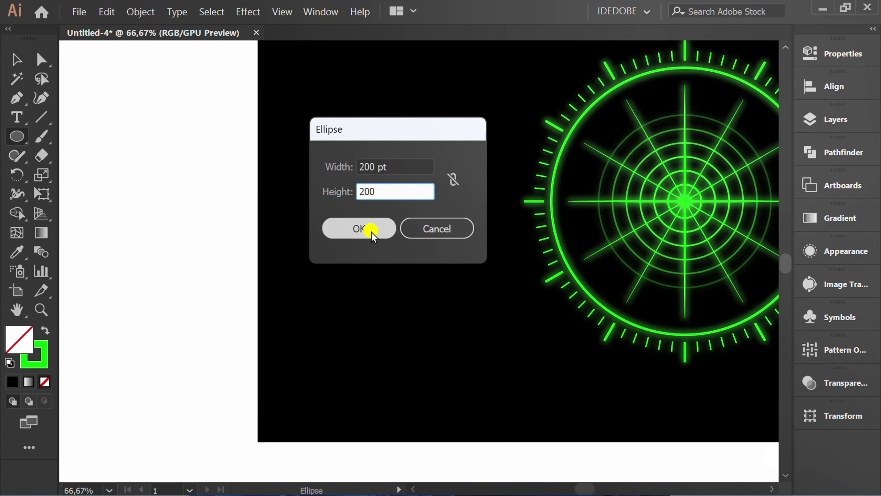
click(370, 231)
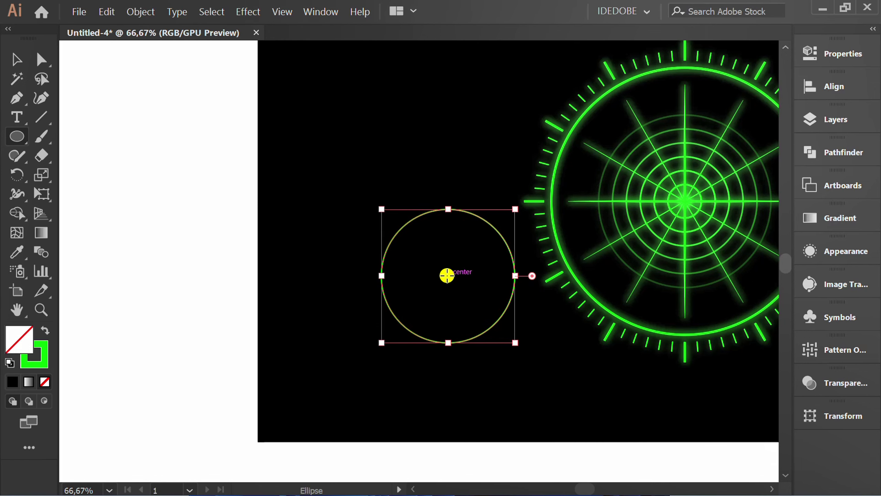
drag(447, 275, 383, 221)
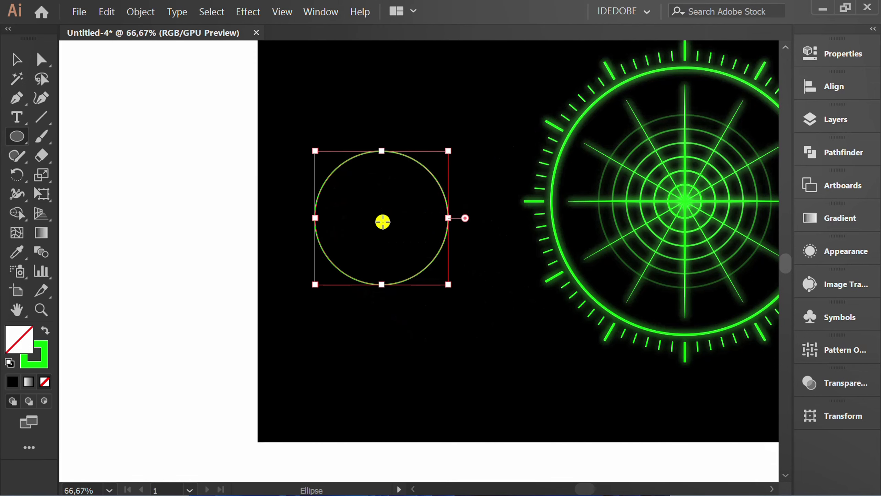
Step: Delete the circle's upper-right quarter segment to leave an open arc
key(a)
drag(440, 126, 413, 193)
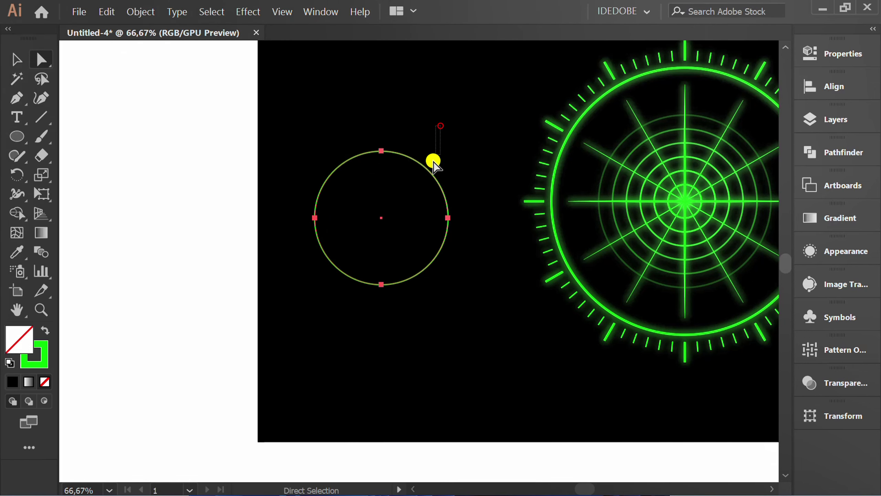
key(Delete)
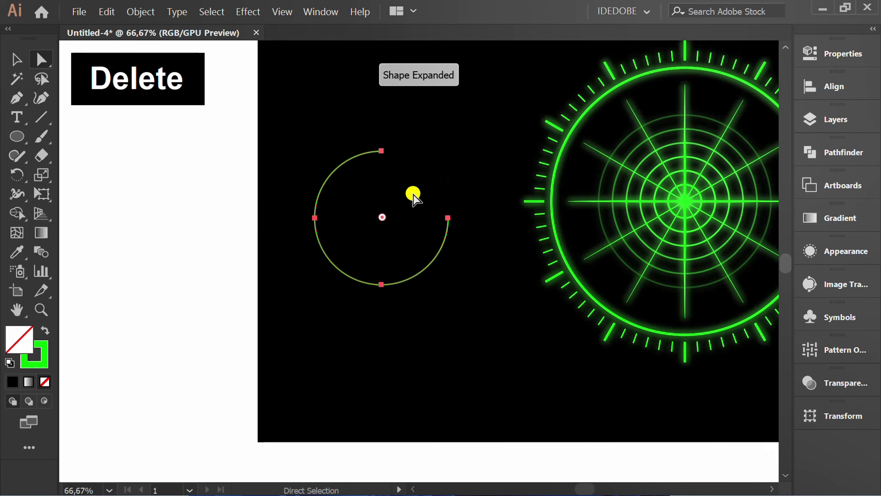
key(v)
click(460, 350)
key(ctrl+minus)
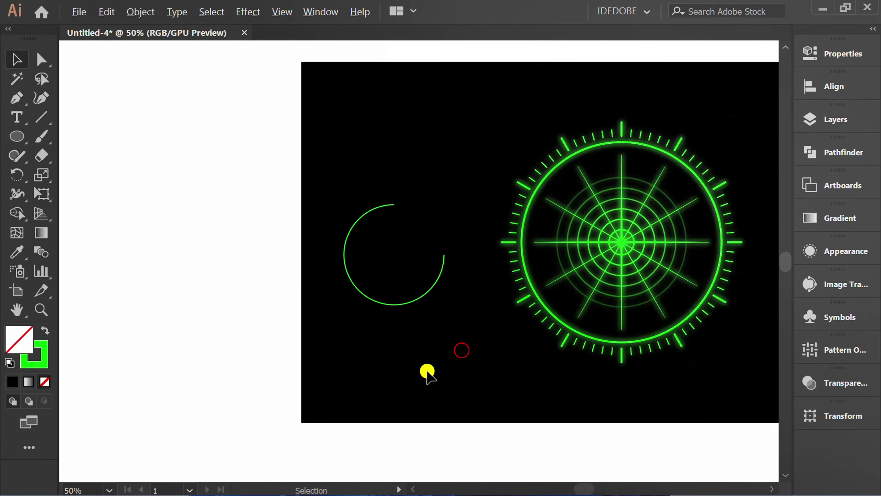
key(ctrl+1)
click(37, 117)
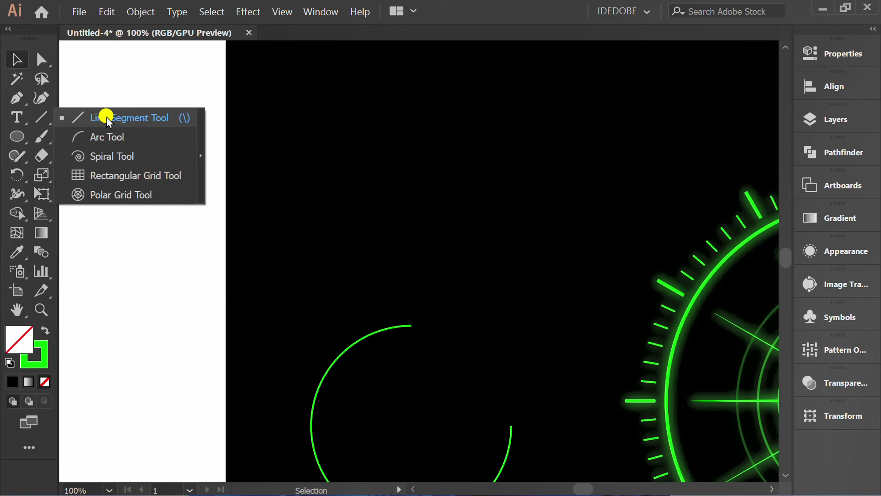
Step: Draw a vertical line above the arc and select it
click(86, 116)
drag(336, 82, 336, 232)
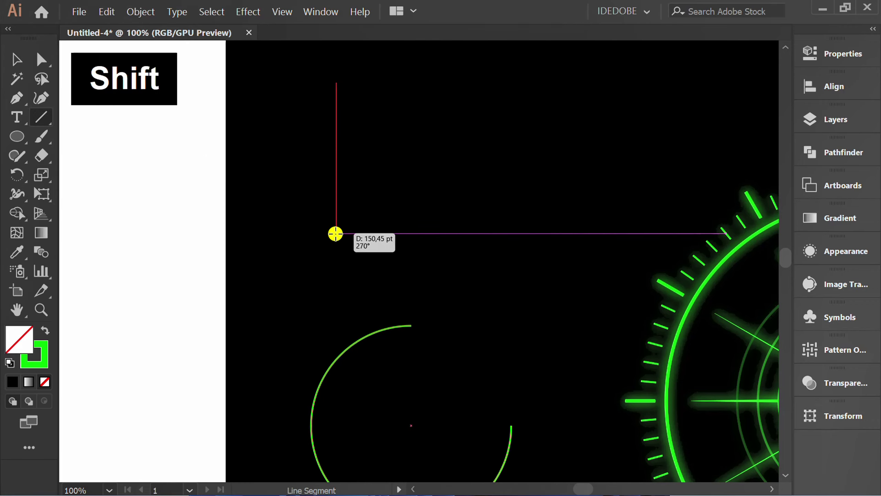
key(v)
click(445, 101)
drag(444, 100, 305, 183)
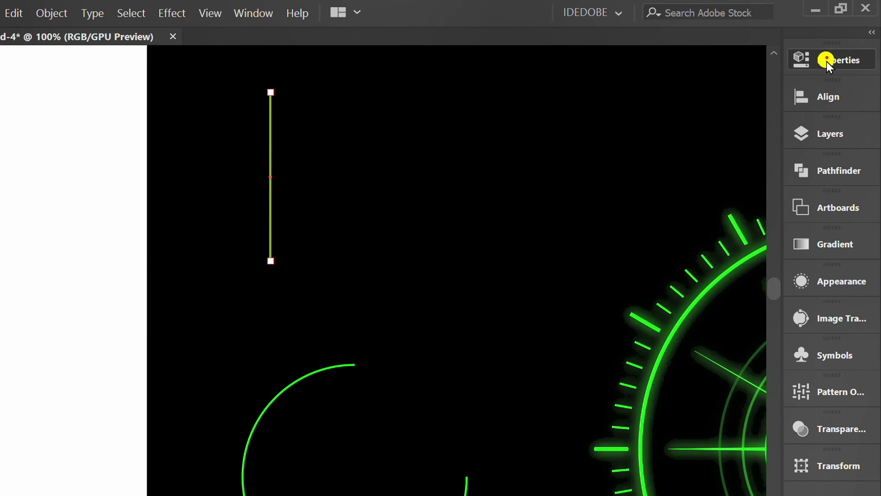
Step: Set the line's height to 200 pt and stroke weight to 2 pt
click(828, 58)
click(709, 143)
key(ctrl+a)
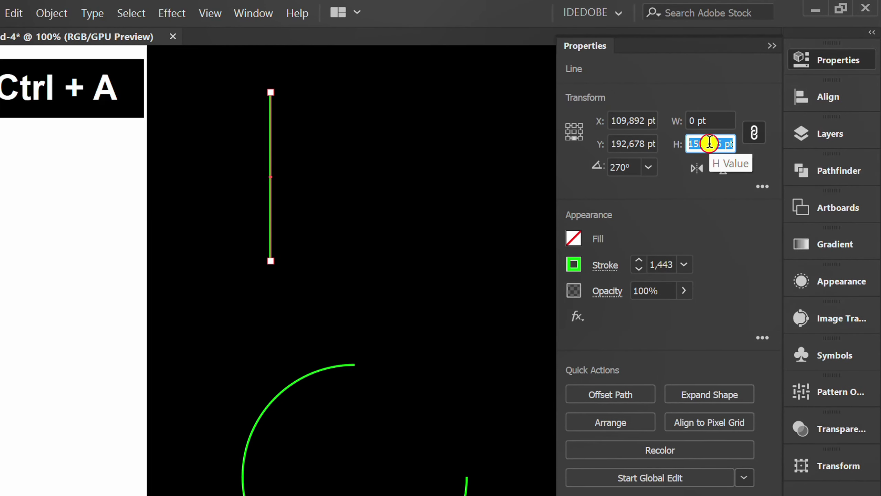
text(200)
click(745, 226)
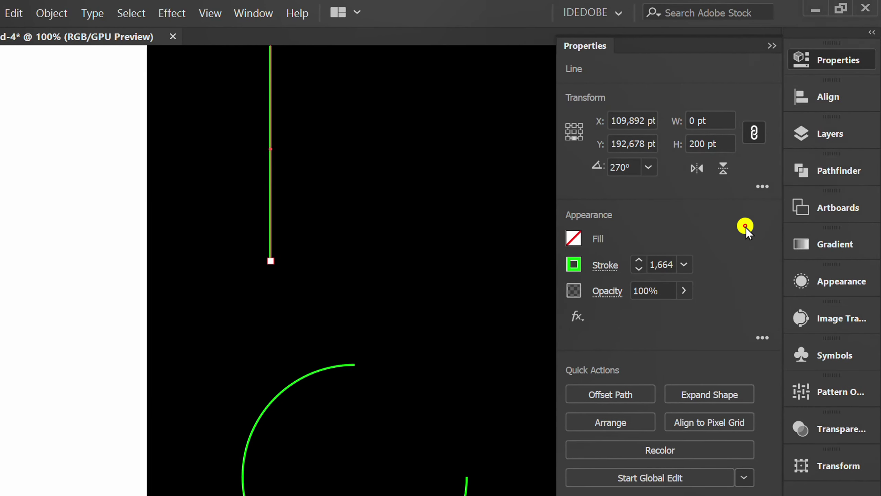
click(662, 265)
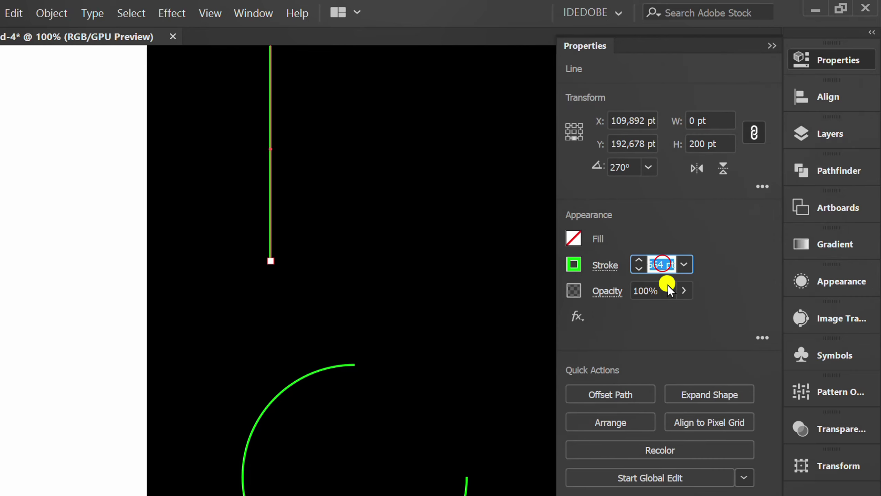
key(ctrl+a)
text(2)
key(Return)
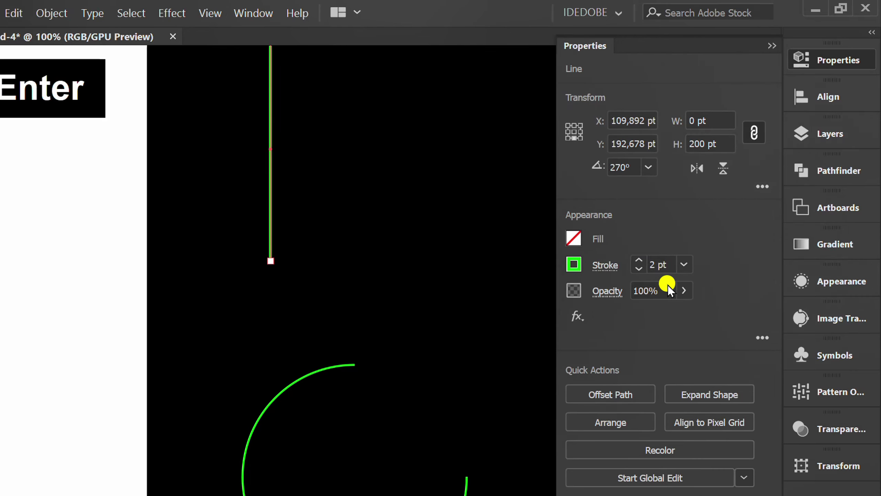
click(773, 44)
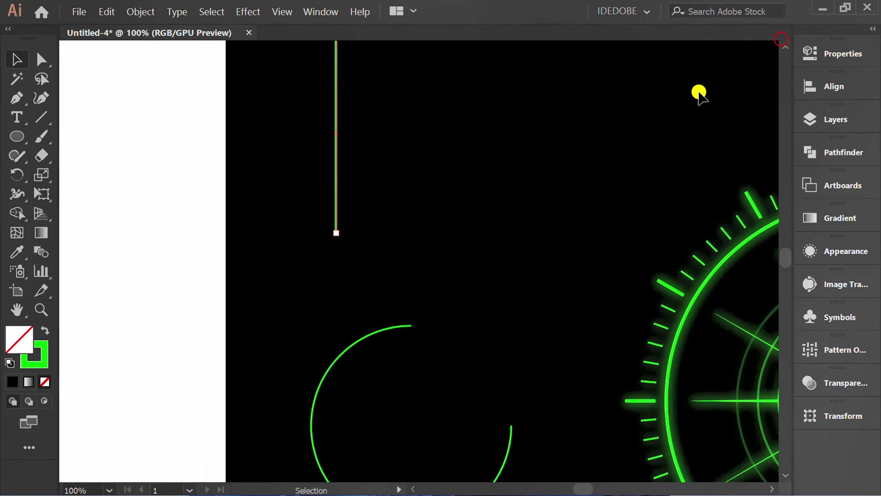
Step: Duplicate the vertical line to the right and set the left copy to 0% opacity
drag(337, 133, 580, 155)
scroll(388, 249, down, 1)
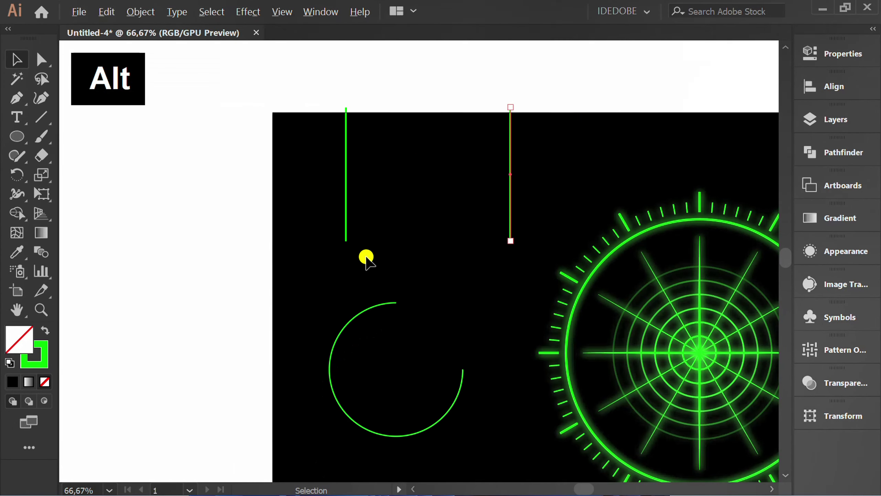
drag(417, 149, 323, 208)
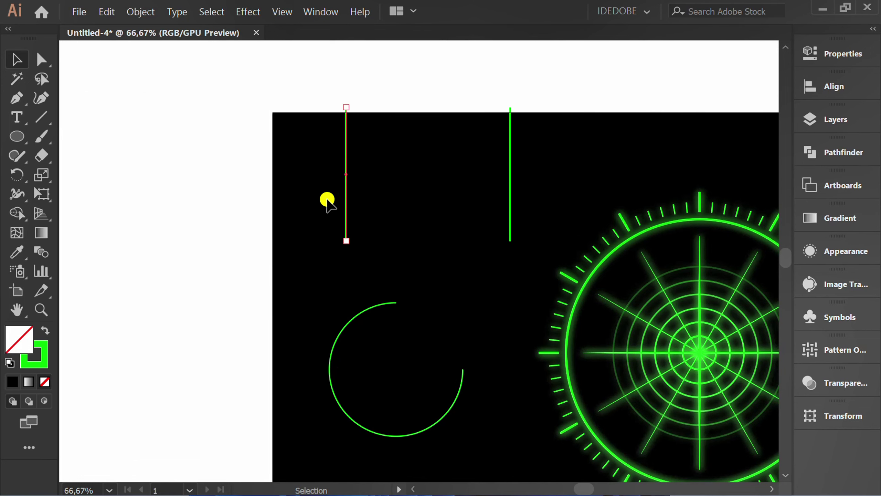
click(825, 56)
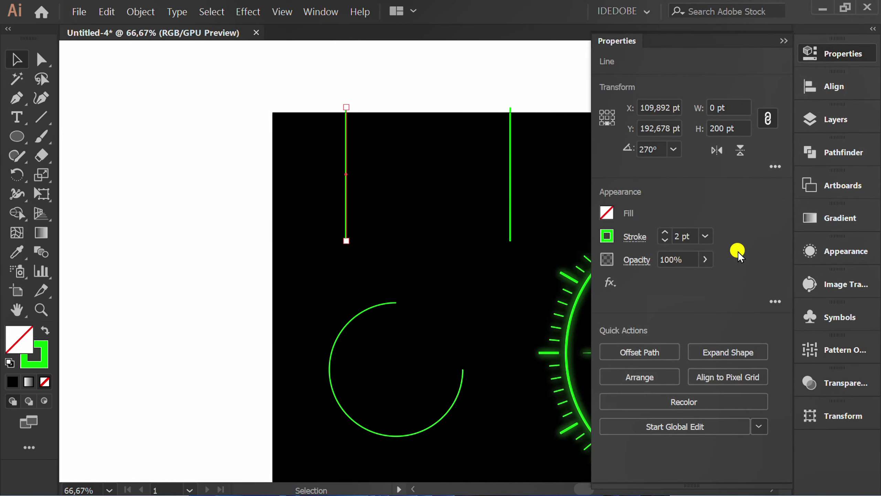
click(706, 261)
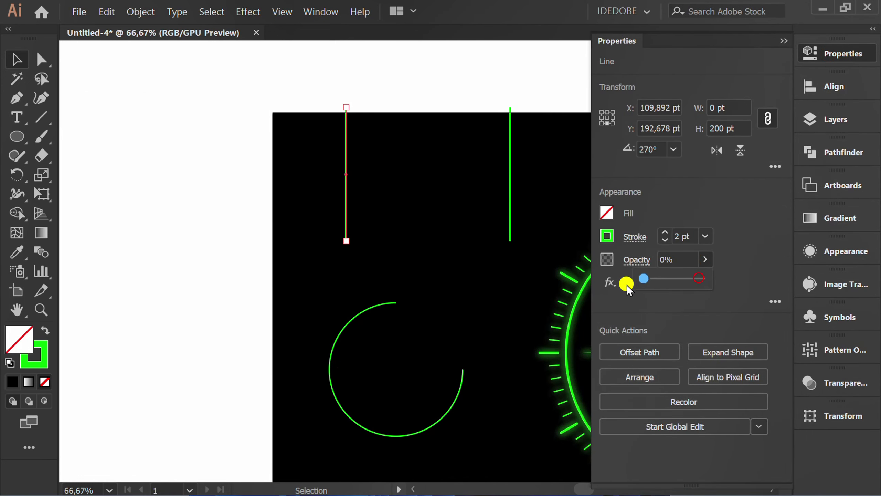
click(554, 188)
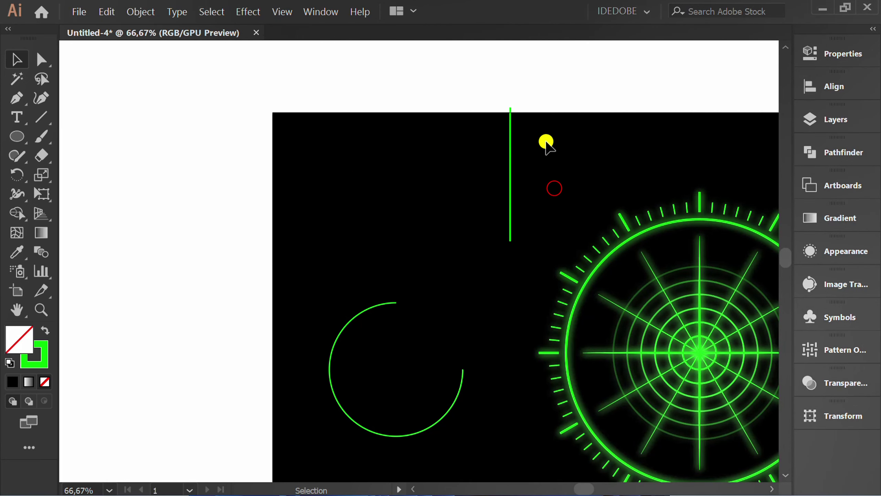
Step: Set the right line to 50% opacity, then select both vertical lines
drag(546, 140, 493, 180)
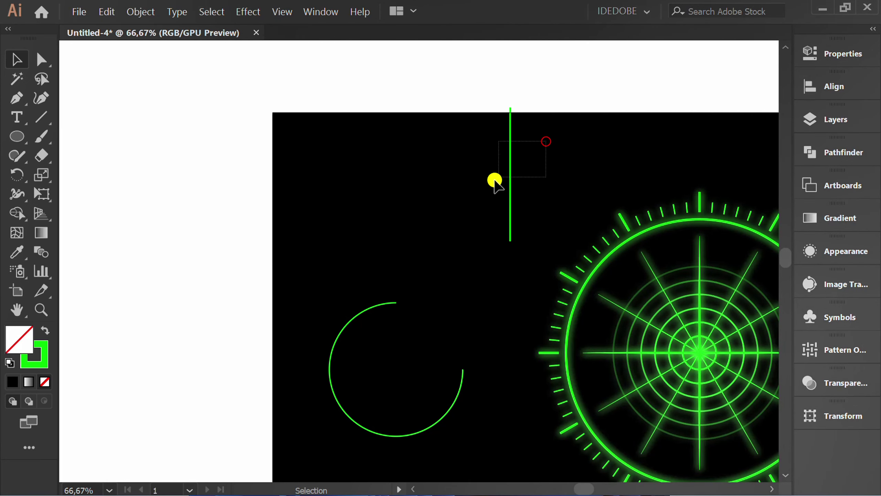
click(833, 54)
click(709, 259)
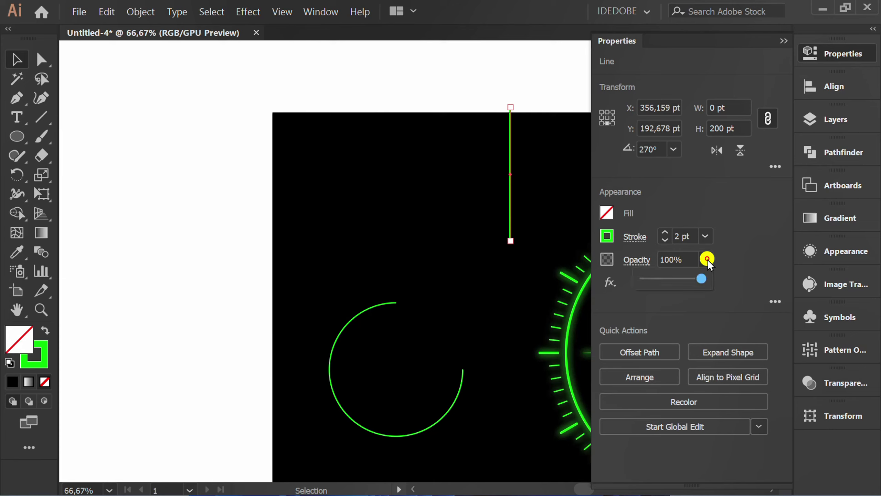
drag(701, 277, 671, 278)
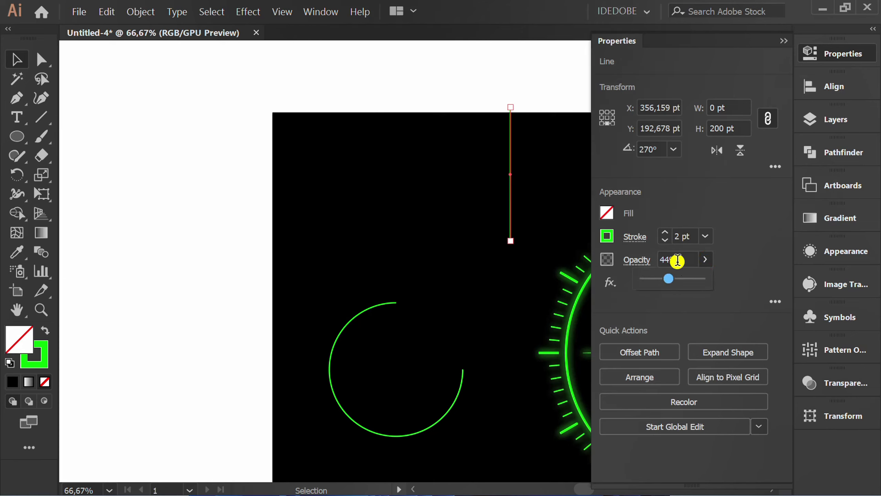
click(680, 259)
text(50)
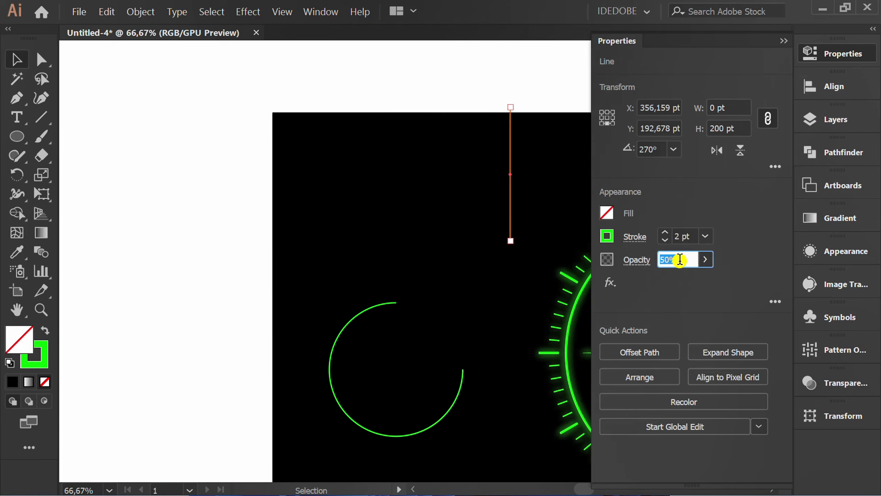
click(785, 41)
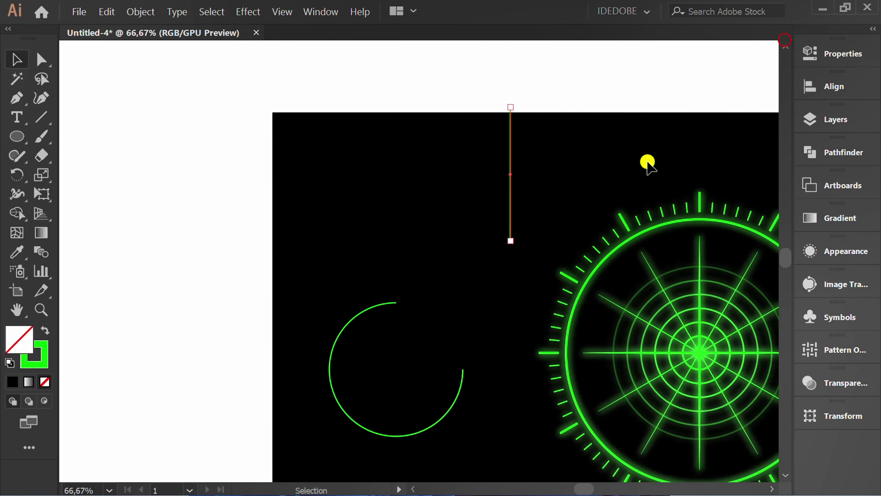
click(597, 163)
drag(602, 139, 261, 212)
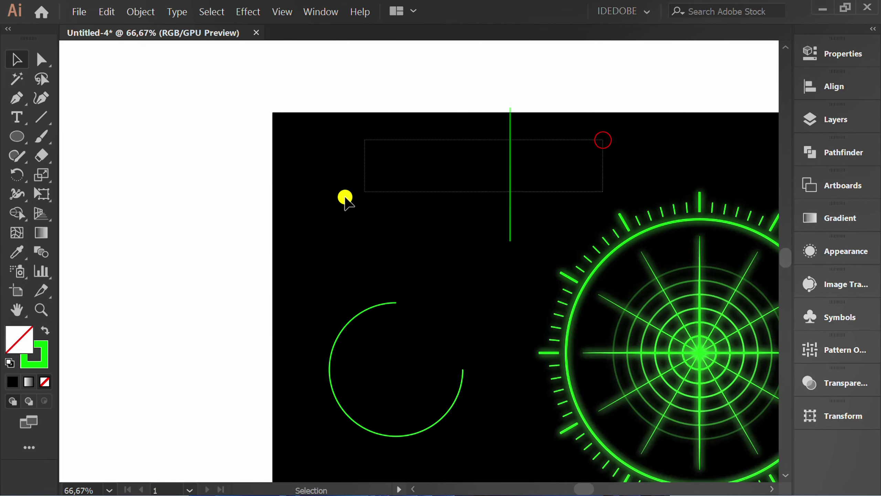
Step: Blend the two lines with Ctrl+Alt+B using 500 specified steps
key(ctrl+alt+b)
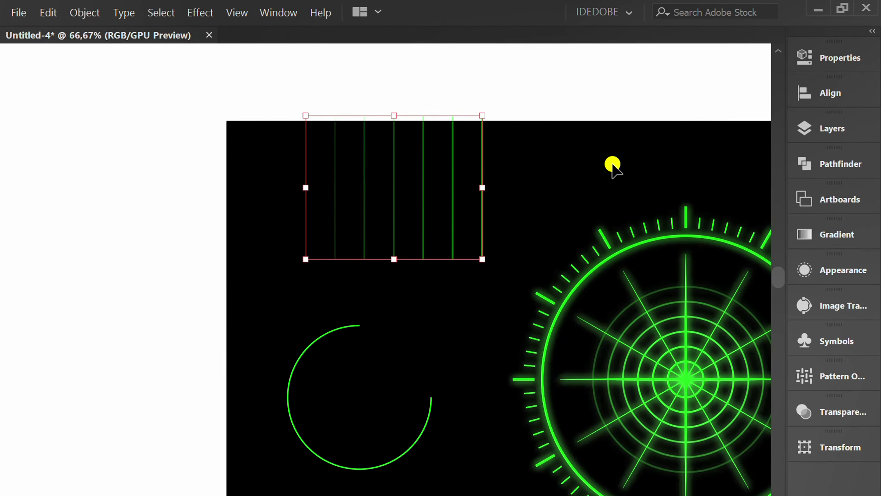
click(817, 61)
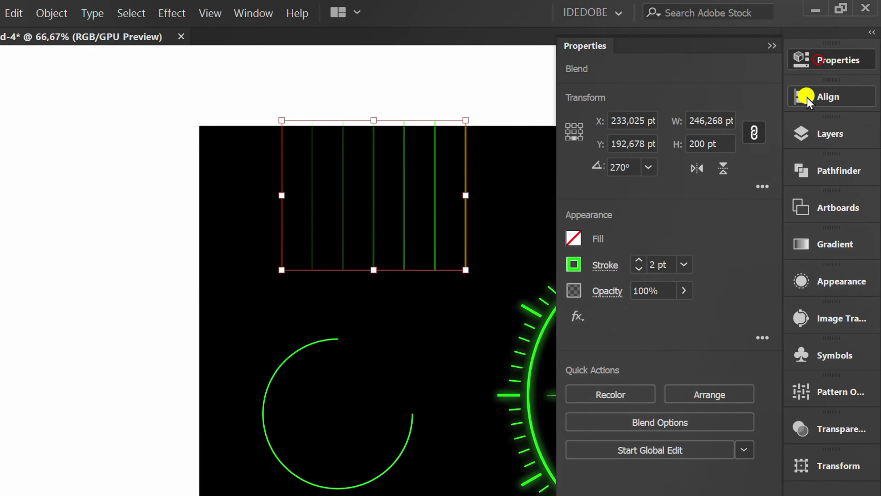
click(654, 422)
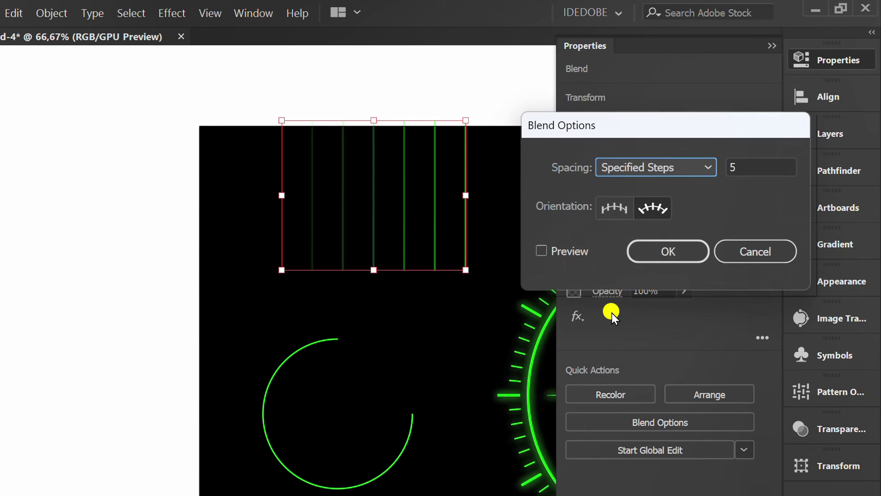
click(541, 249)
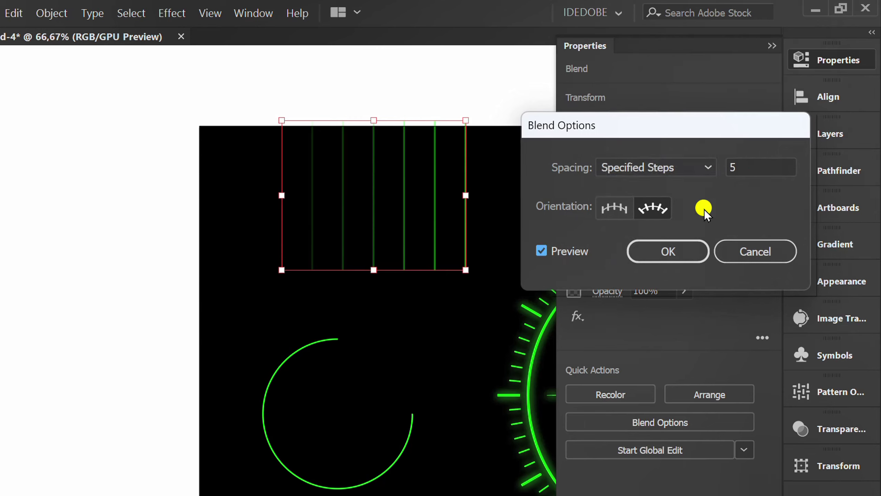
click(757, 166)
text(00)
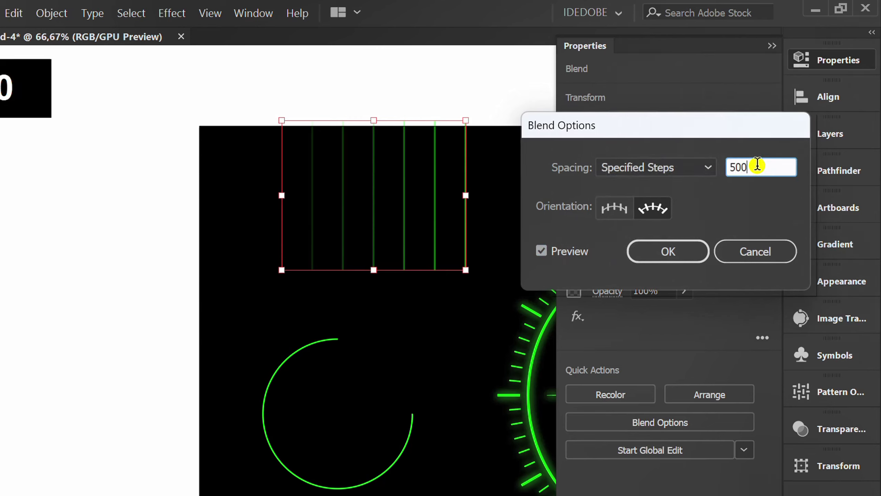
click(661, 250)
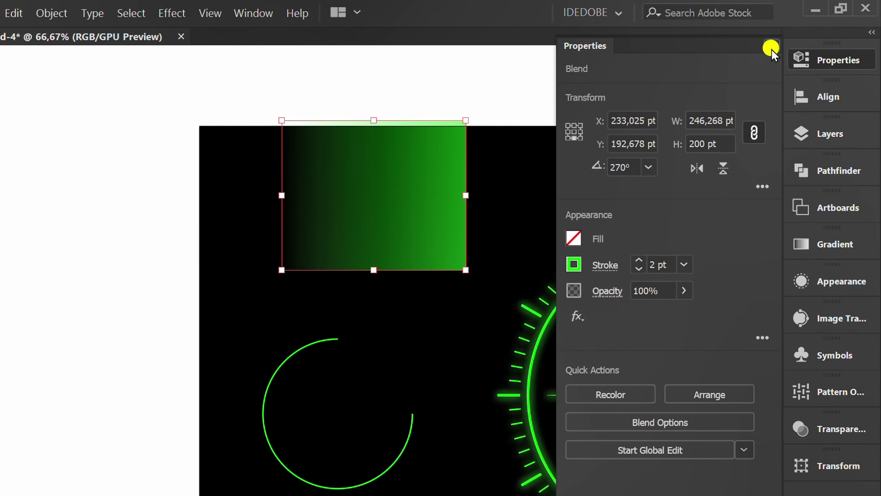
click(772, 48)
click(549, 161)
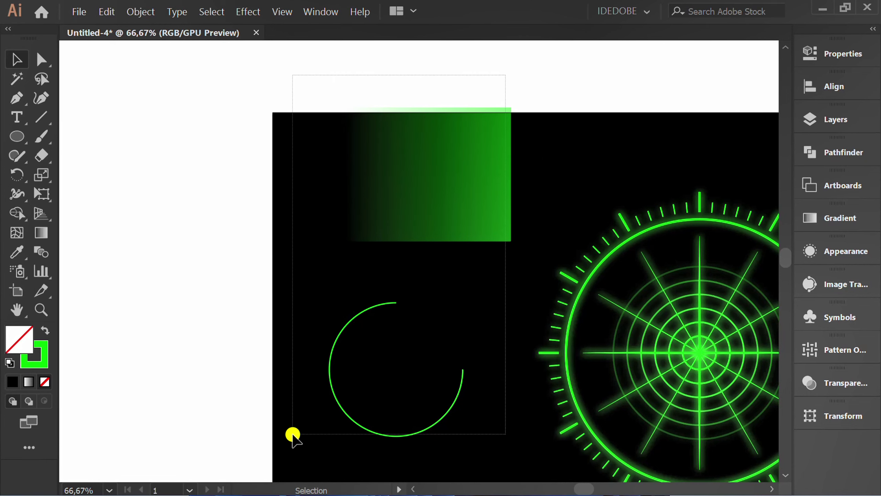
Step: Select the blend and arc together and apply Object > Blend > Replace Spine
drag(453, 214, 292, 437)
click(140, 12)
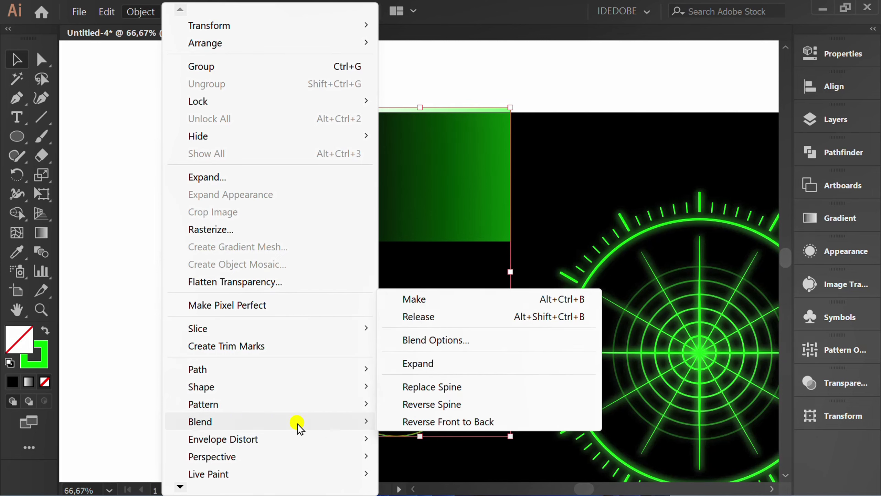
mouse_move(200, 422)
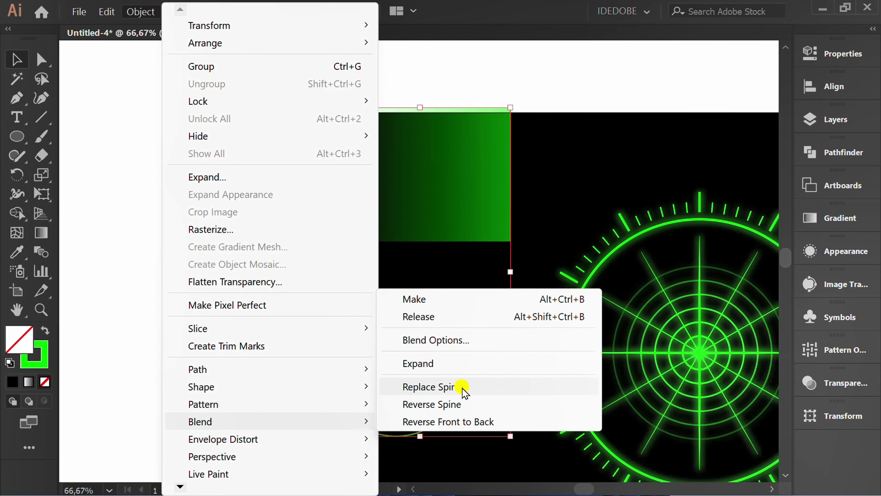
click(464, 391)
Step: Move the sweep wedge so its corner snaps to the radar centre
click(427, 158)
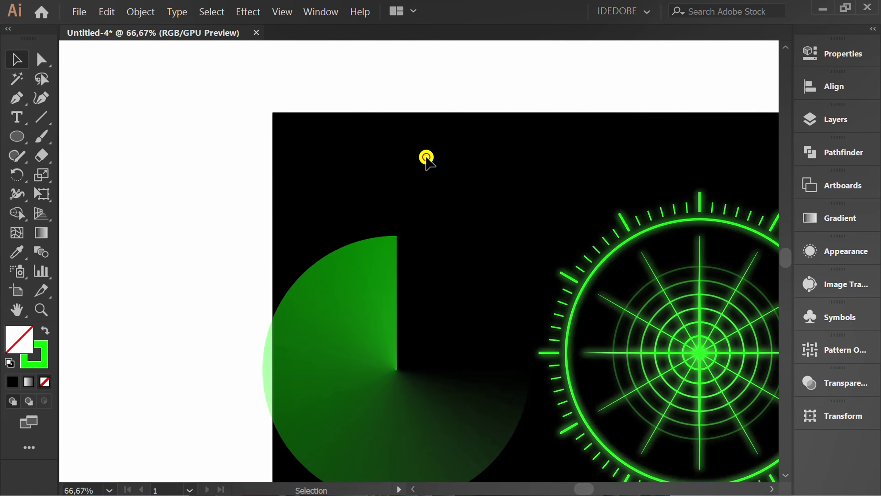
key(ctrl+minus)
click(258, 285)
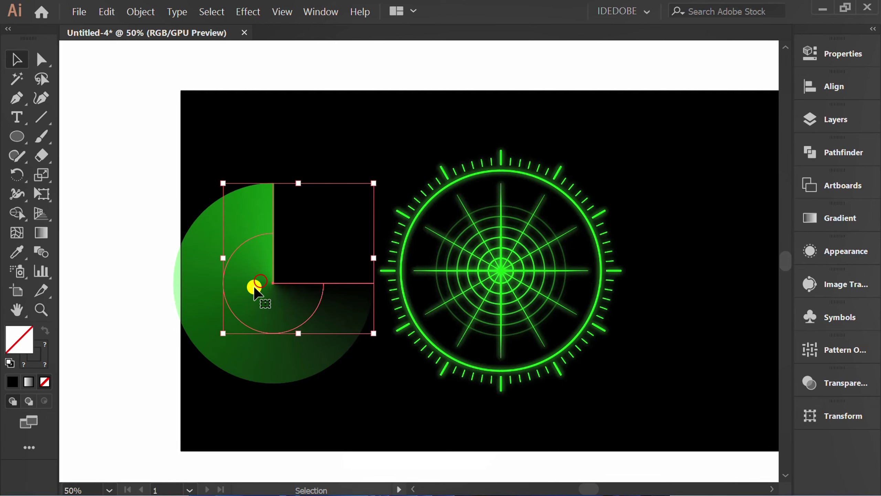
drag(254, 288, 477, 273)
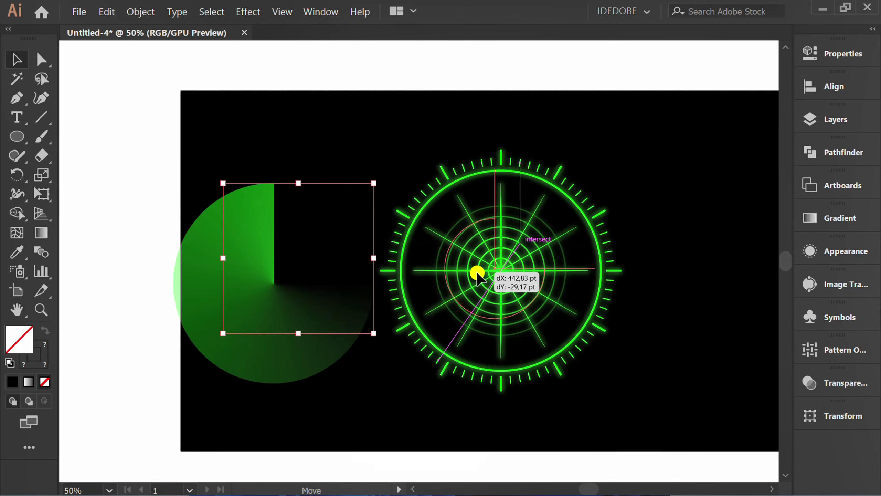
key(ctrl+plus)
key(ctrl+plus)
key(ctrl+plus)
drag(477, 273, 411, 227)
scroll(448, 290, down, 3)
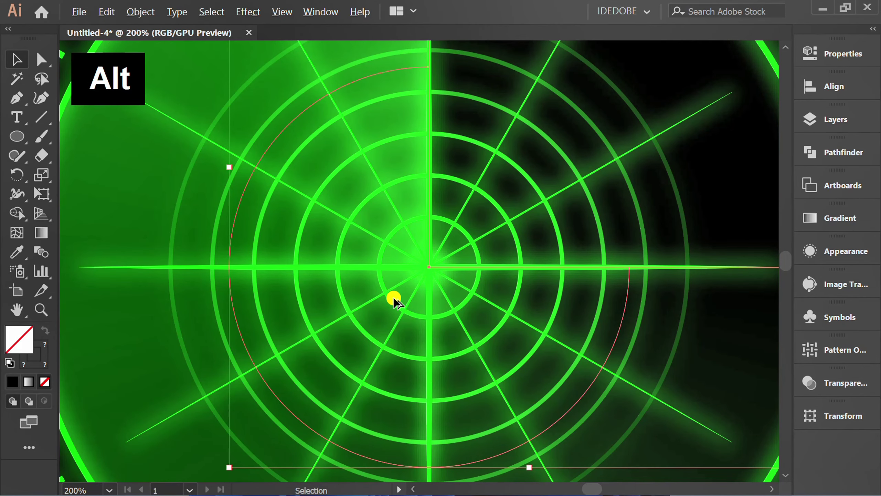
Step: Rotate the wedge about the radar centre so its leading edge points up-right
key(r)
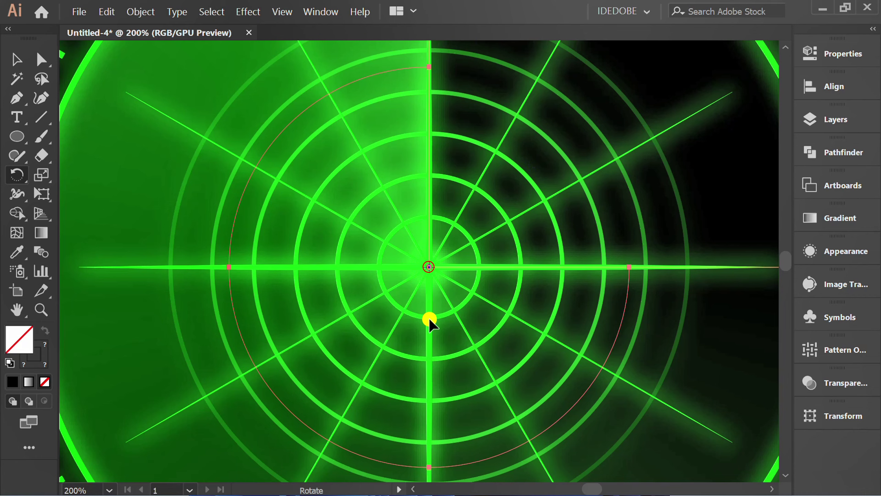
scroll(430, 317, down, 2)
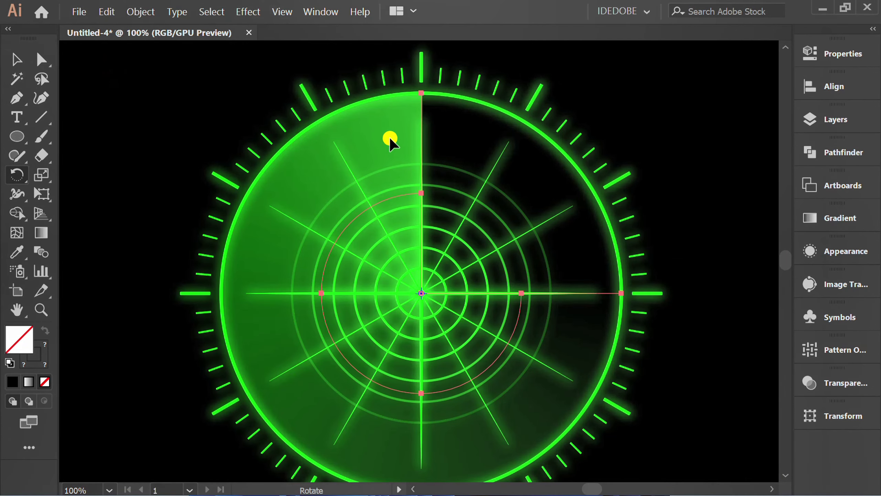
drag(390, 138, 503, 153)
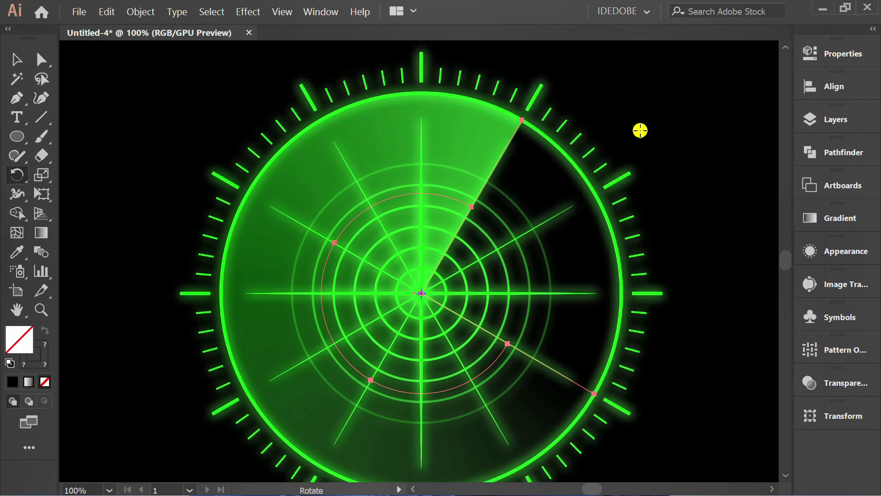
key(v)
click(654, 128)
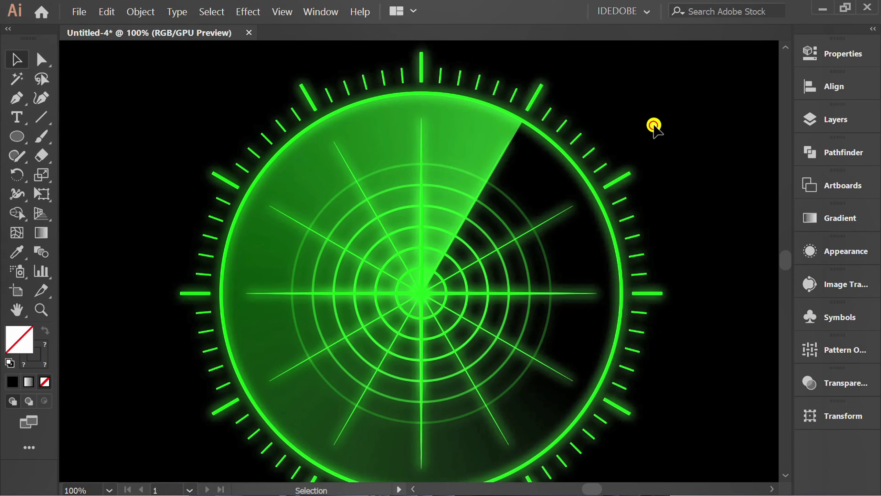
key(ctrl+0)
Step: Draw a 50 × 50 pt circle to the left of the radar
drag(10, 137, 84, 175)
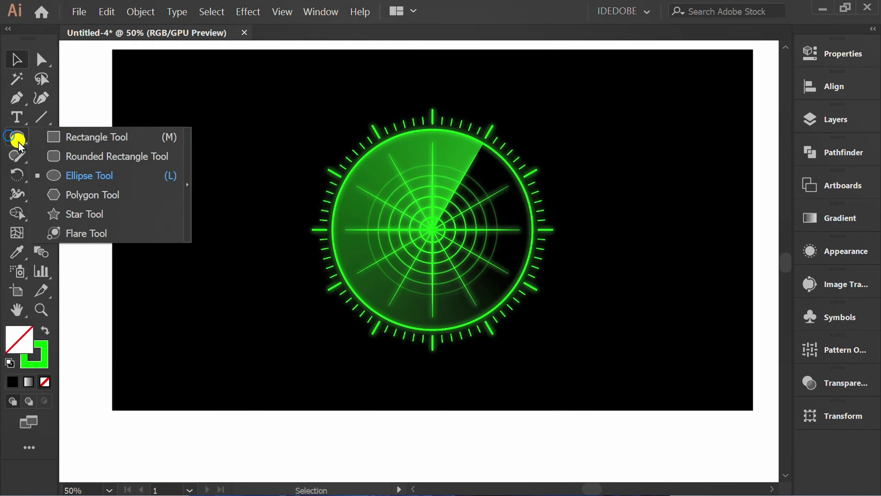
click(240, 209)
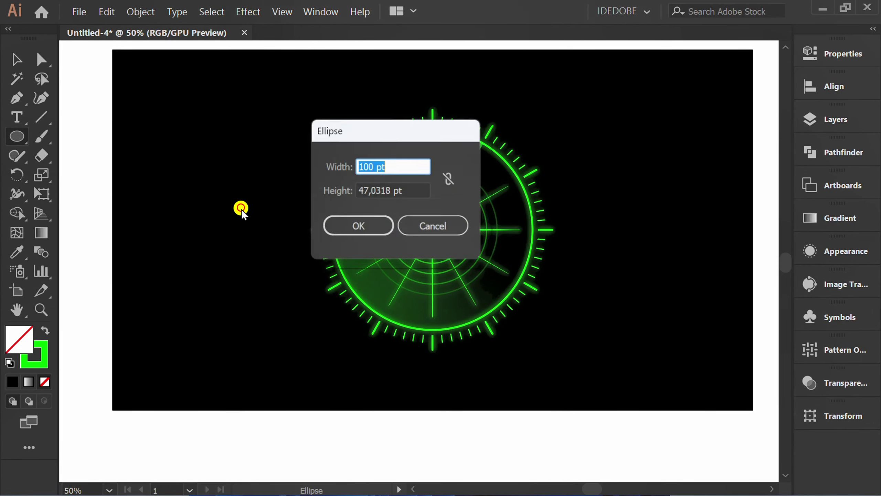
text(50)
key(Tab)
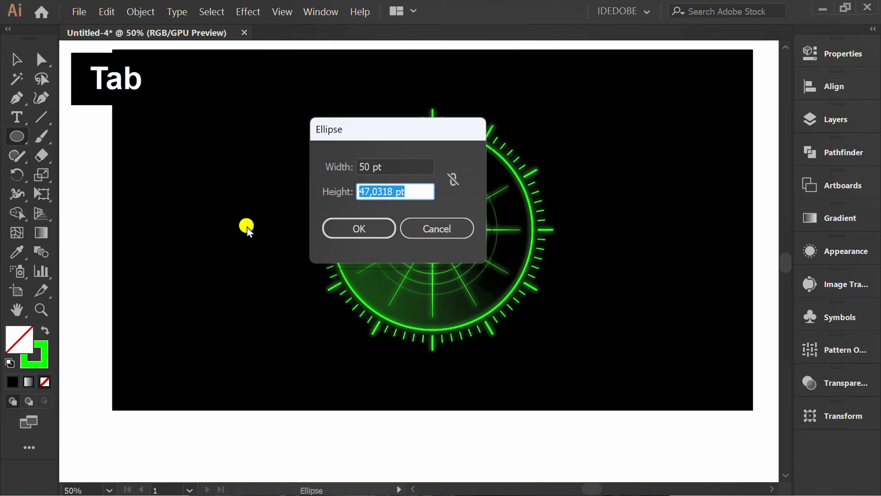
text(50)
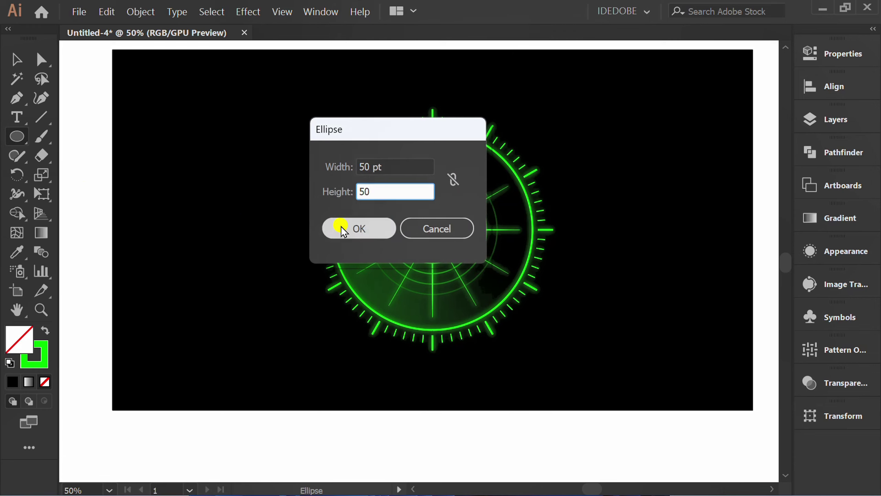
click(340, 226)
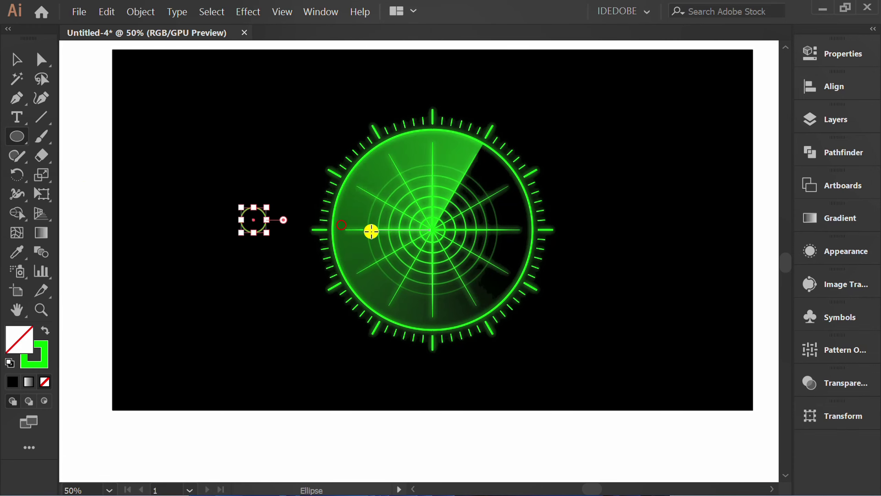
Step: Set the small circle's stroke to None
click(842, 53)
click(608, 240)
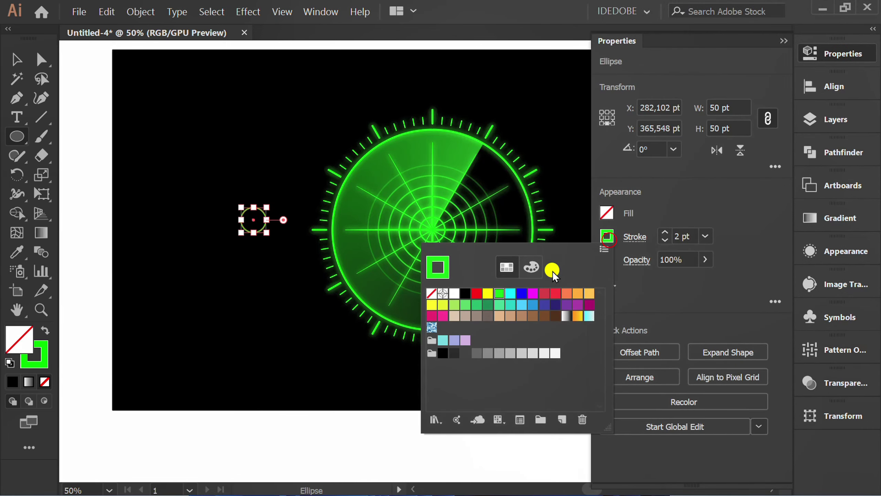
click(432, 294)
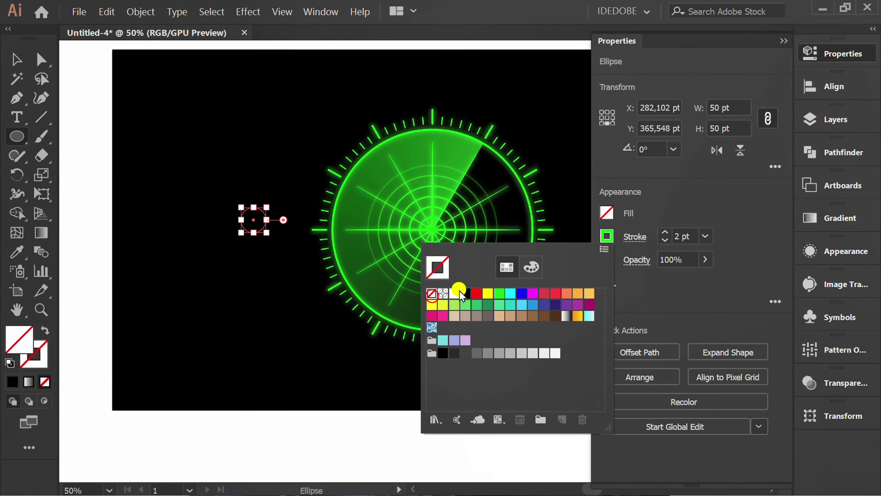
click(785, 45)
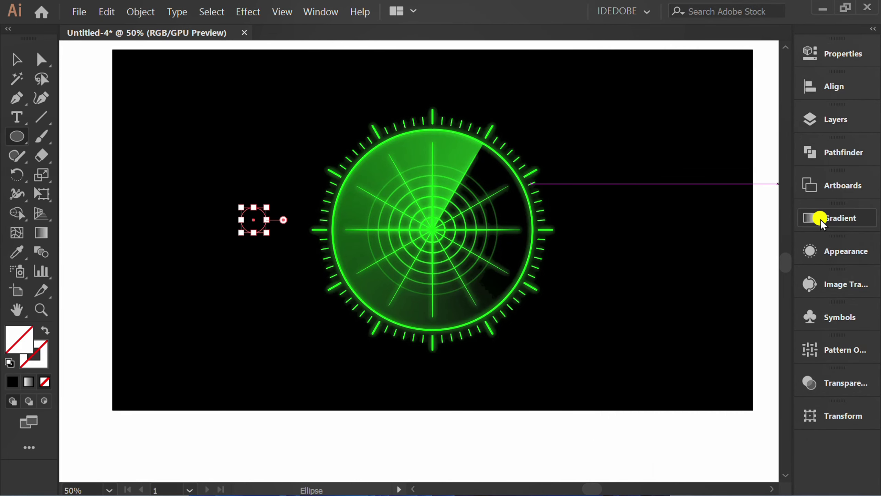
Step: Fill the circle with a radial gradient
click(819, 219)
click(624, 232)
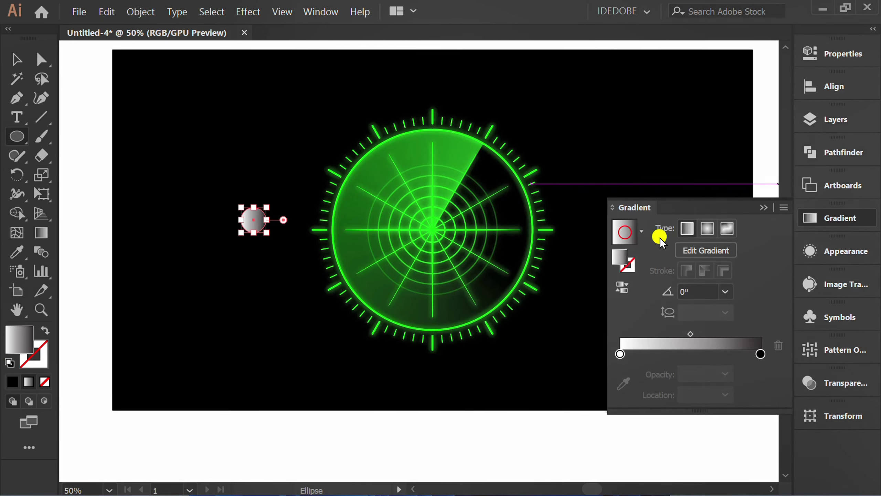
click(707, 228)
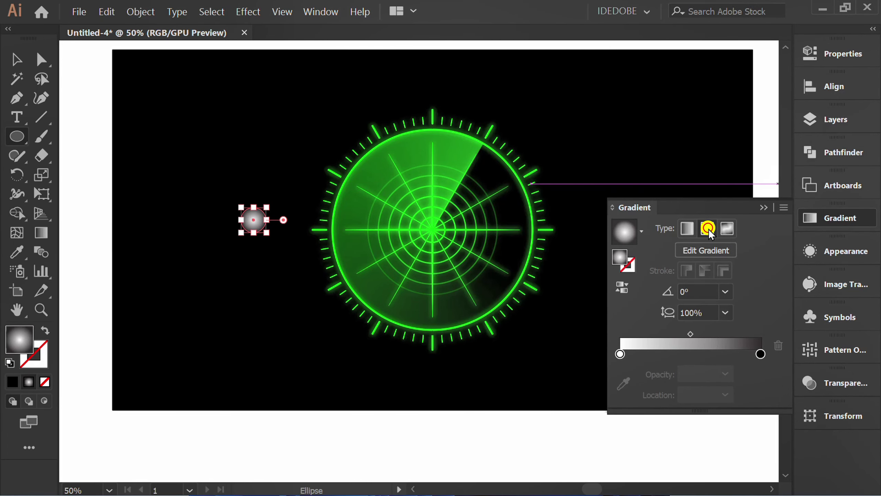
click(767, 208)
Step: Keep the circle's transparency blend mode at Normal
click(809, 54)
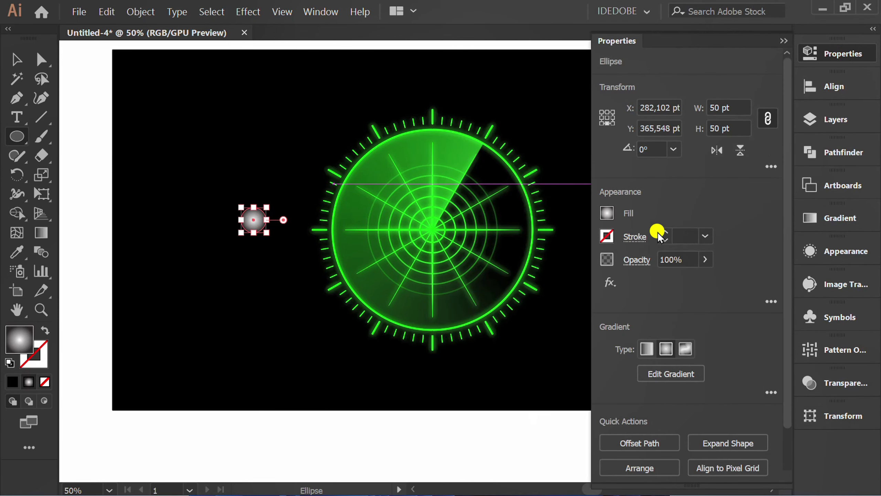
click(631, 263)
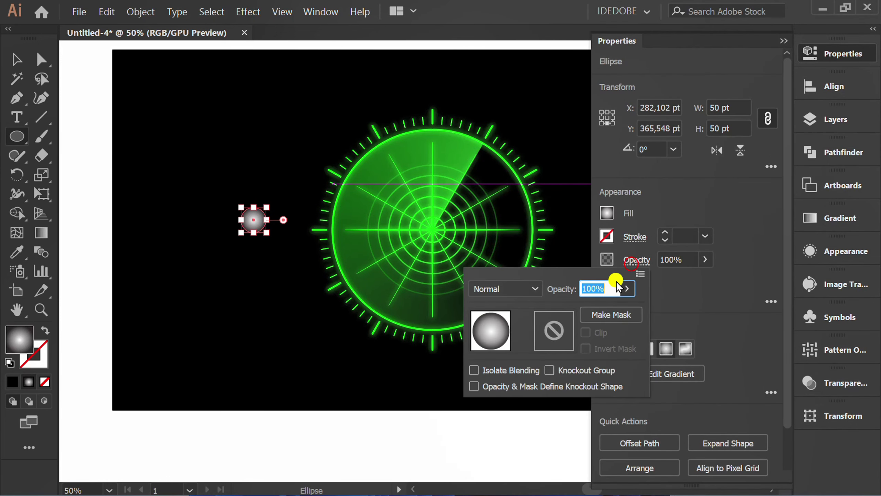
click(536, 290)
click(514, 123)
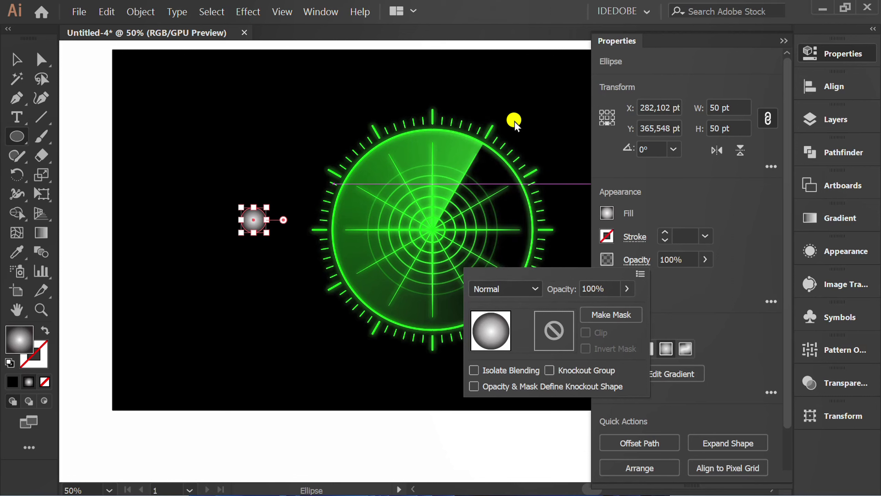
click(784, 42)
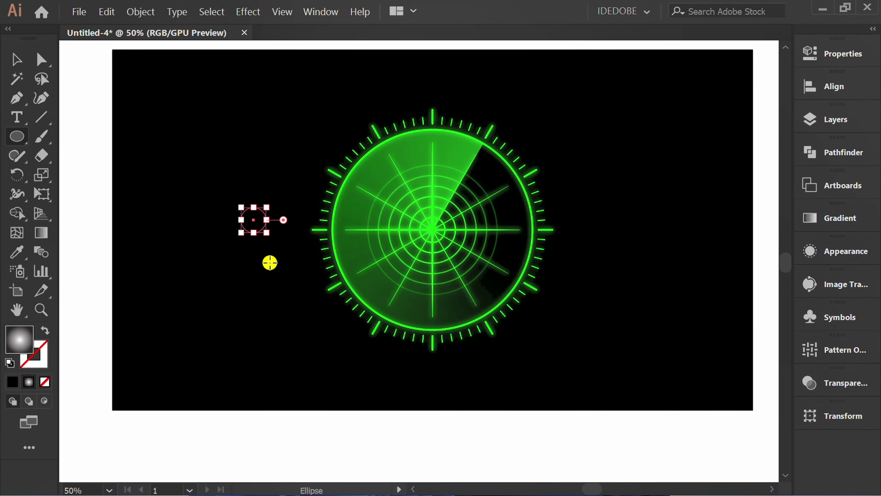
Step: Move the circle into the sweep wedge and shrink its gradient to a small centre glow
key(v)
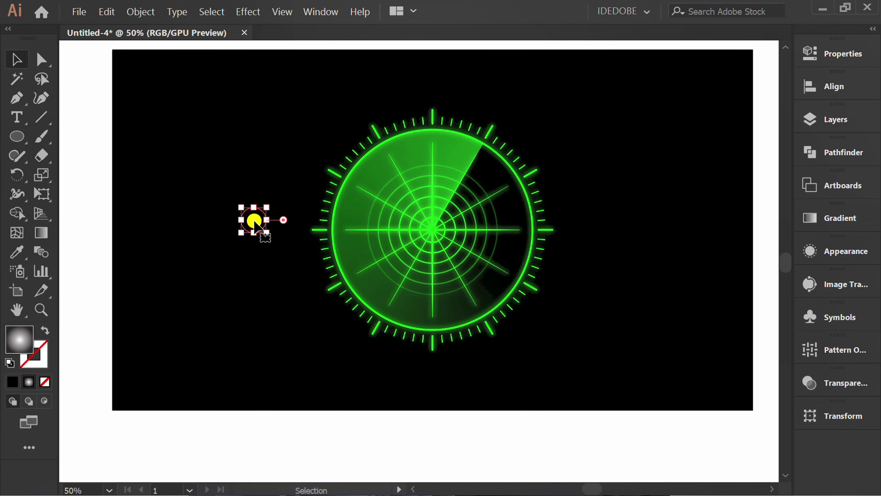
drag(255, 223, 450, 159)
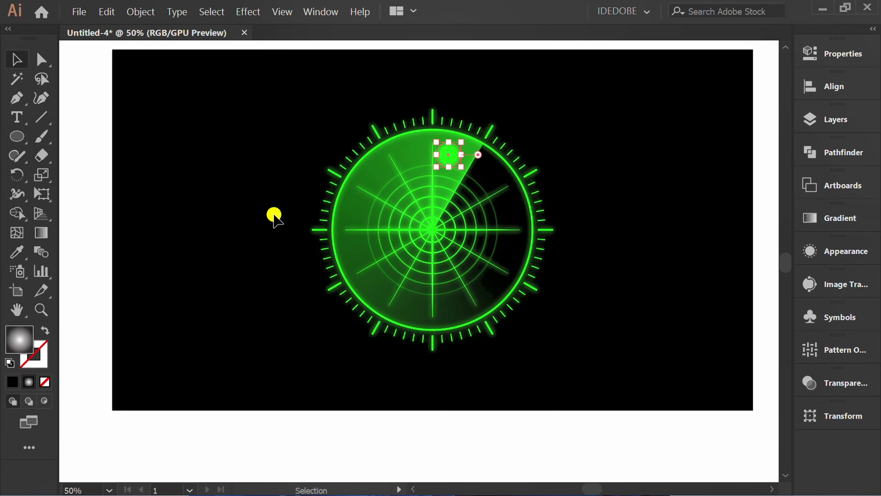
click(255, 223)
alt+scroll(466, 144, up, 3)
alt+scroll(399, 189, up, 1)
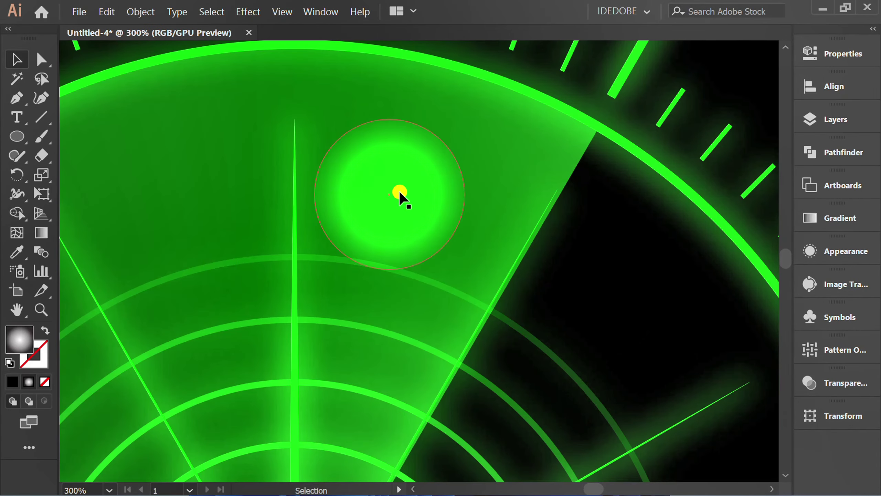
click(398, 190)
key(g)
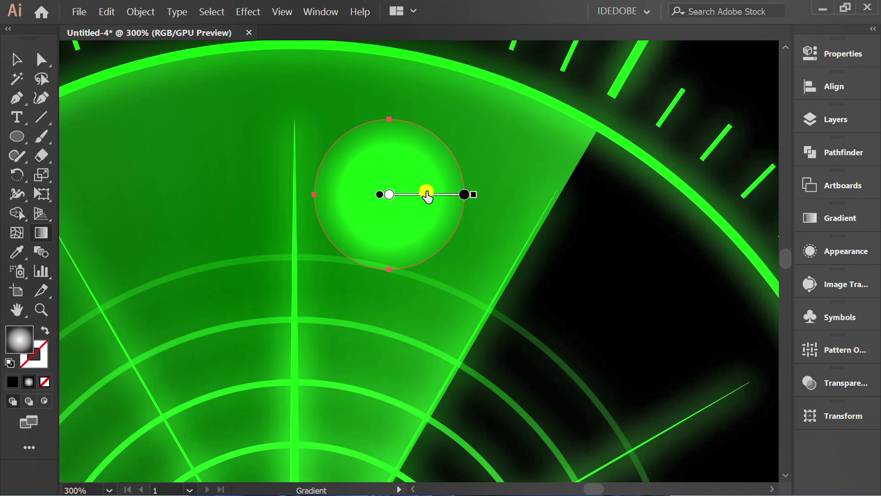
drag(426, 194, 399, 196)
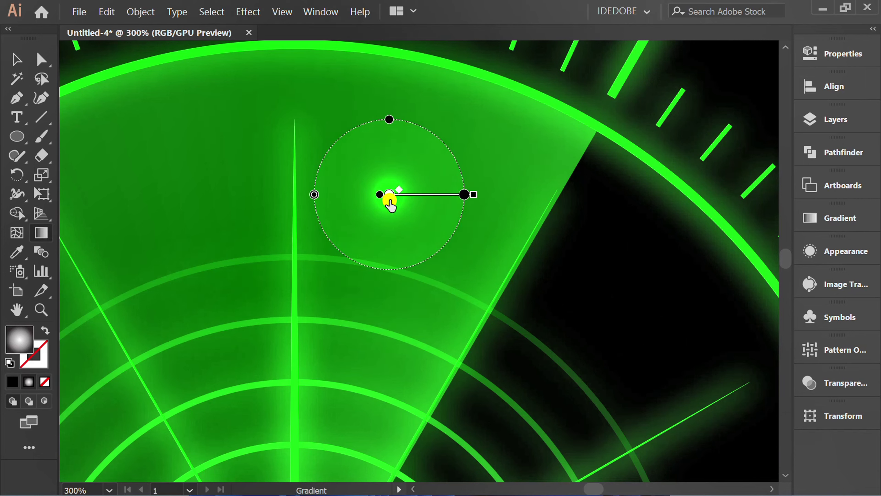
alt+scroll(455, 155, down, 2)
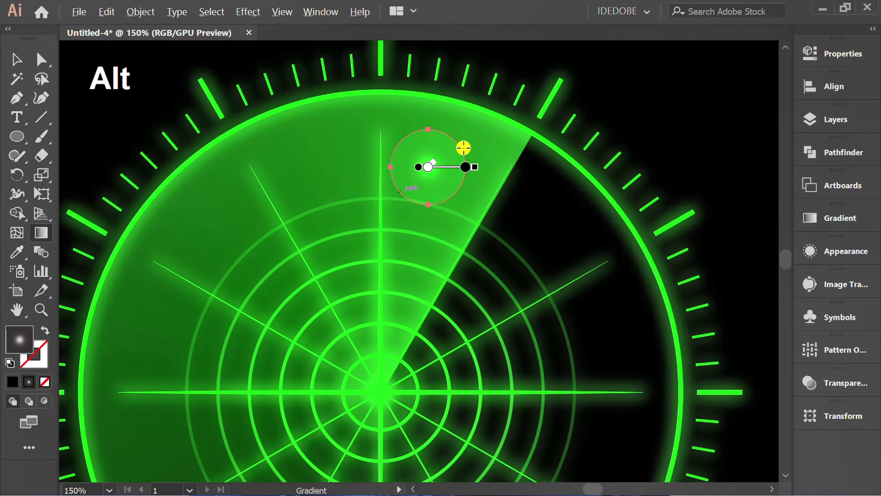
key(v)
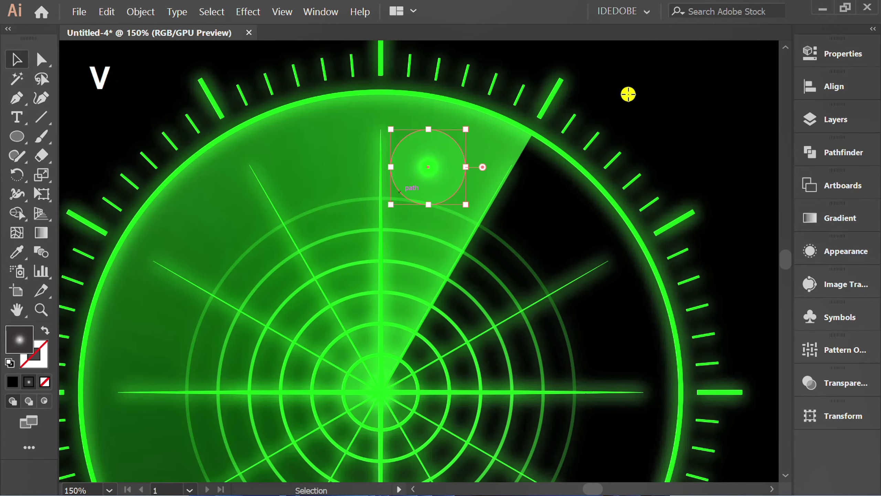
Step: Set the gradient's outer colour stop to 0% opacity
click(834, 218)
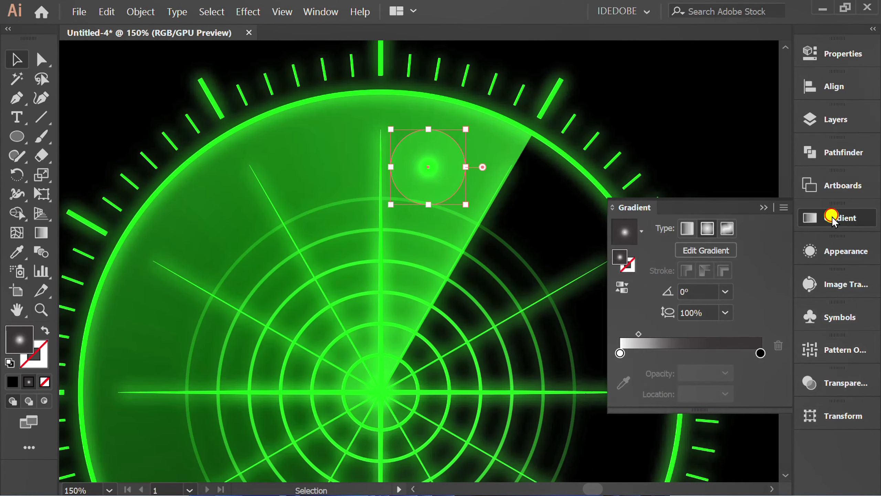
click(759, 352)
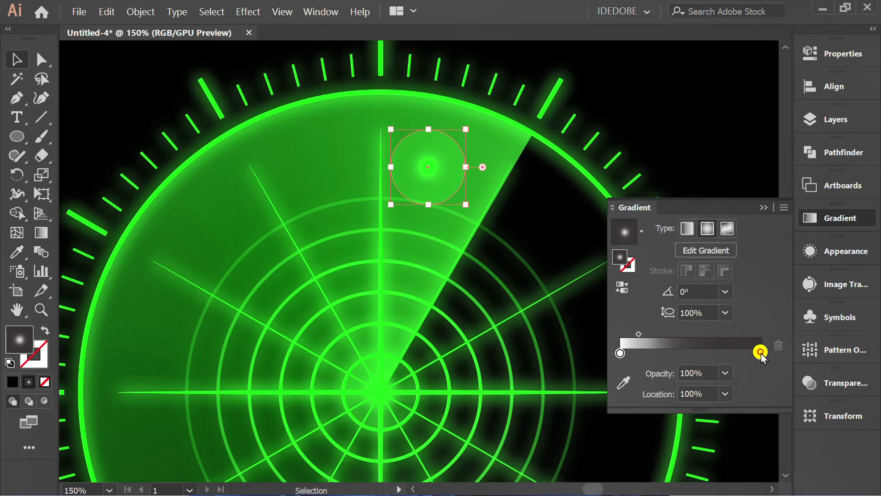
click(725, 373)
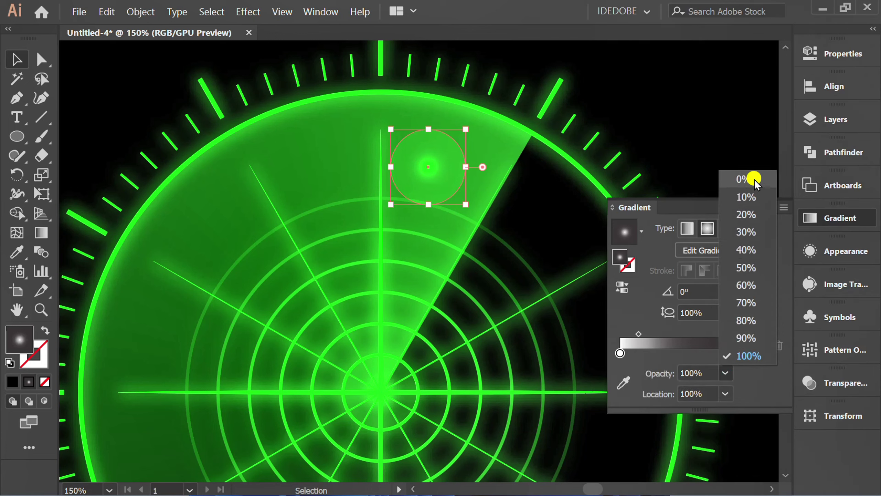
click(742, 179)
click(764, 208)
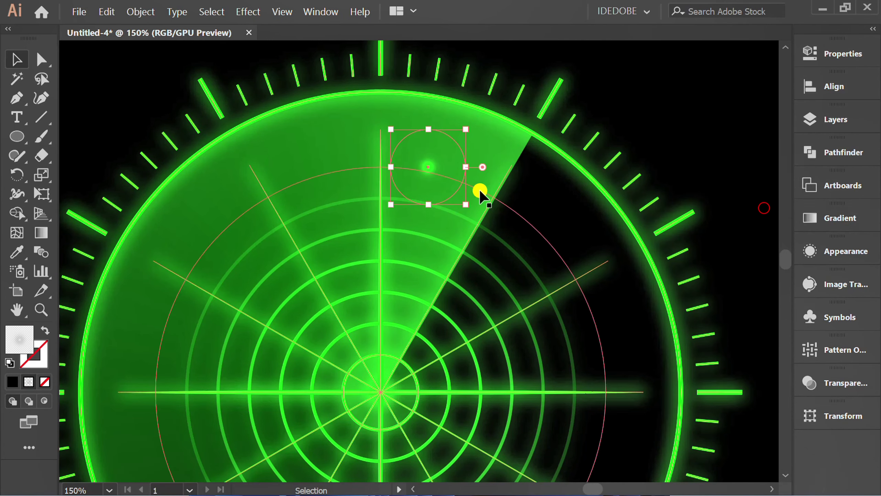
Step: Shift the gradient midpoint to enlarge the dot's centre glow
key(g)
alt+scroll(449, 171, up, 2)
alt+scroll(440, 169, up, 1)
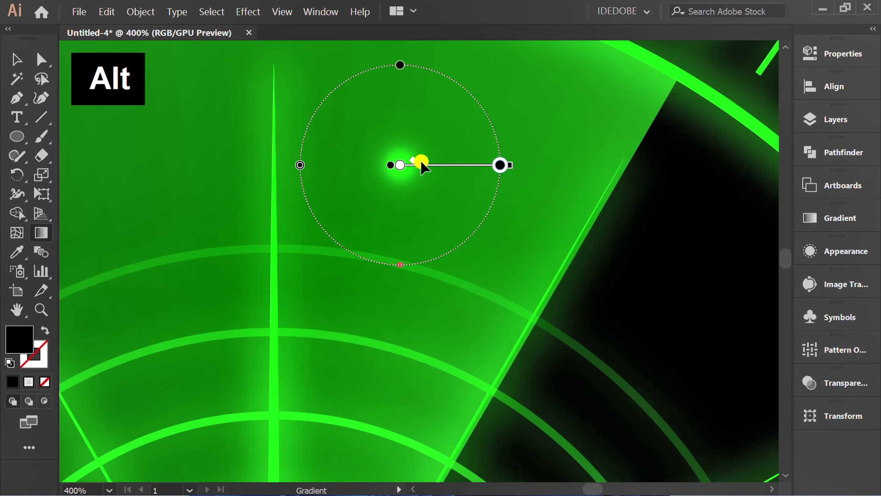
drag(412, 160, 420, 160)
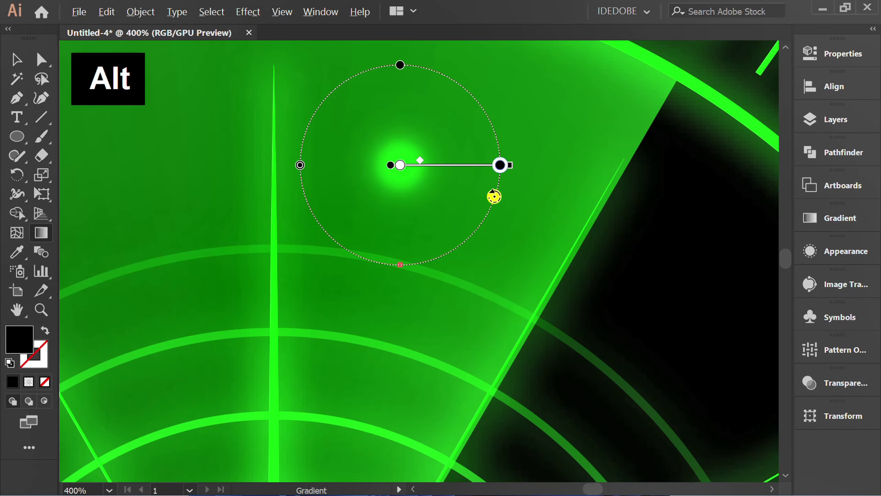
alt+scroll(494, 197, down, 3)
key(v)
click(665, 113)
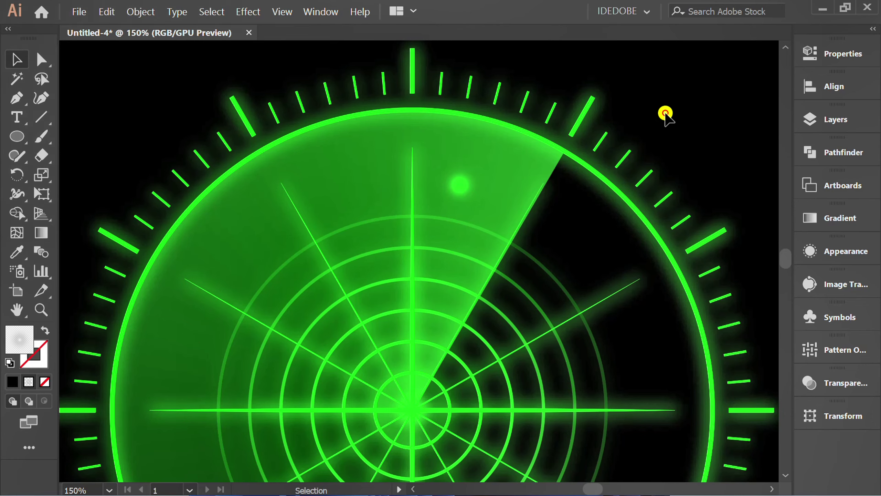
Step: Scatter copies of the glowing dot across the radar, near the bottom and right of centre
scroll(665, 113, down, 3)
mouse_move(457, 74)
mouse_down()
mouse_move(378, 166)
mouse_move(216, 149)
mouse_move(272, 349)
mouse_move(233, 449)
mouse_up()
scroll(230, 451, down, 3)
scroll(324, 222, up, 3)
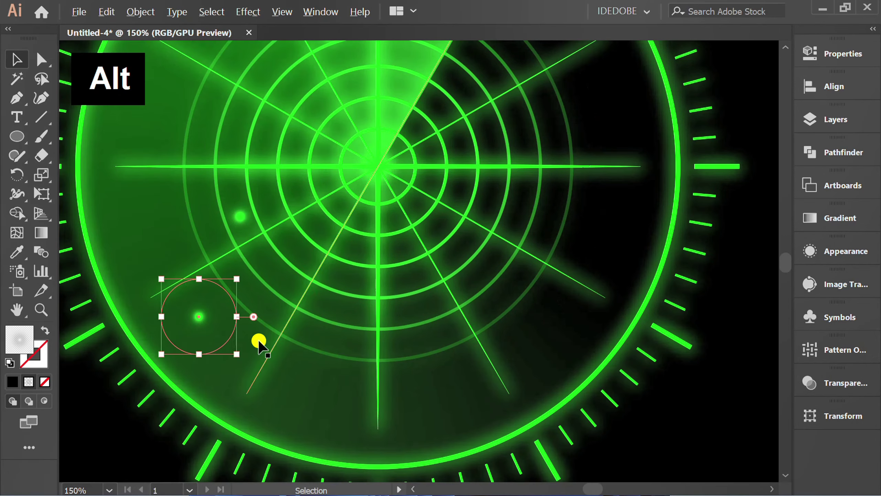
drag(199, 317, 357, 399)
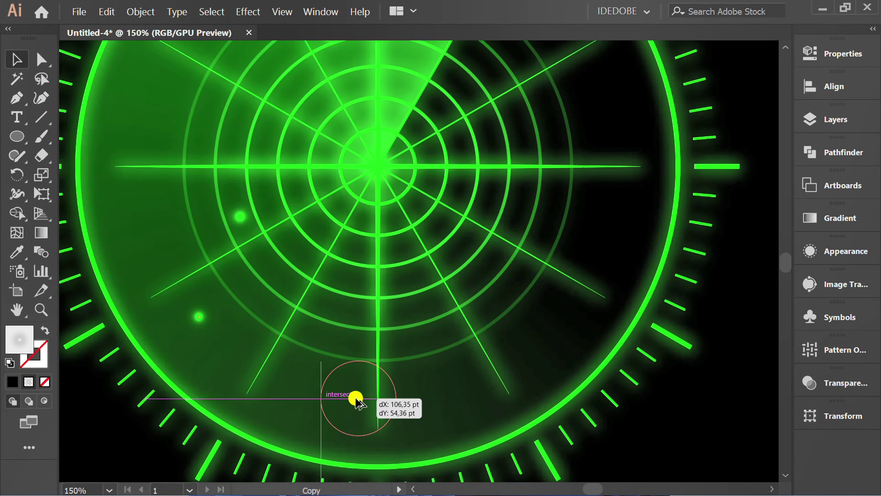
drag(358, 398, 355, 400)
drag(356, 400, 509, 297)
key(ctrl+0)
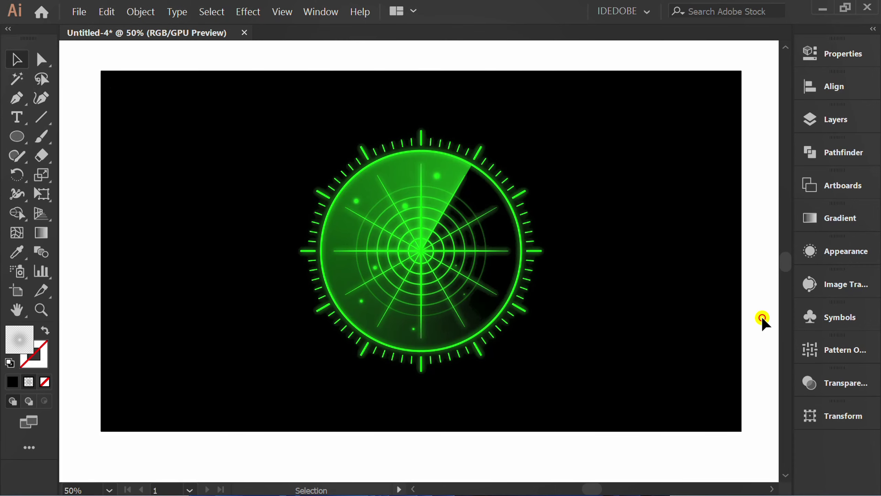